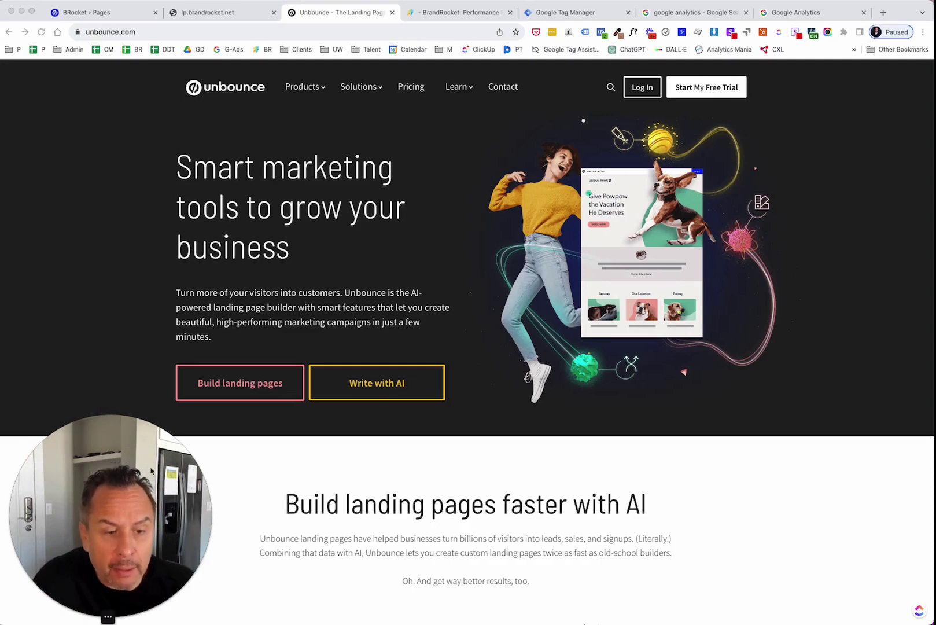
Switch from the Unbounce homepage to the 'google analytics - Google Search' browser tab.
mouse_move(150, 466)
mouse_move(107, 616)
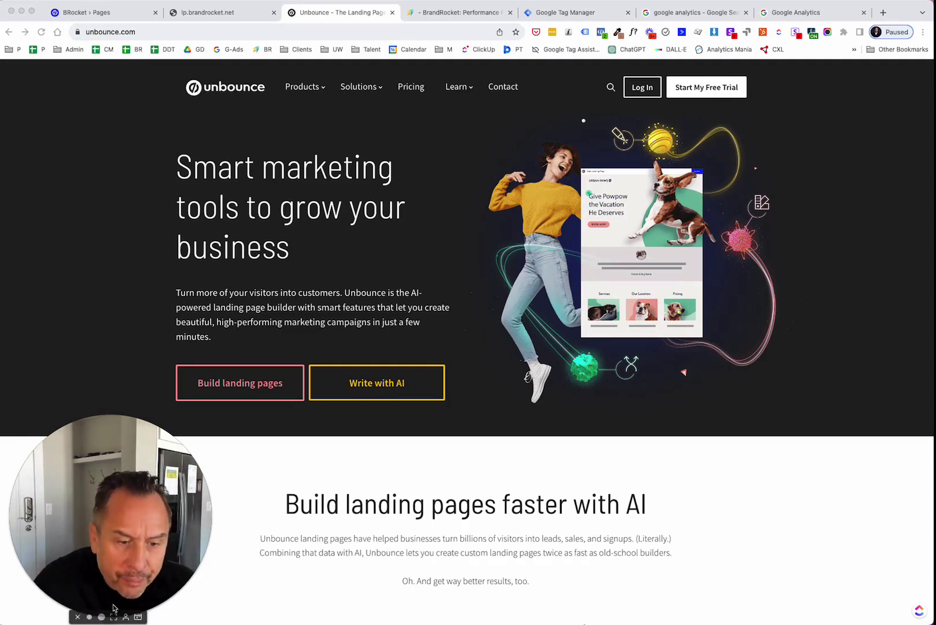
left_click(77, 616)
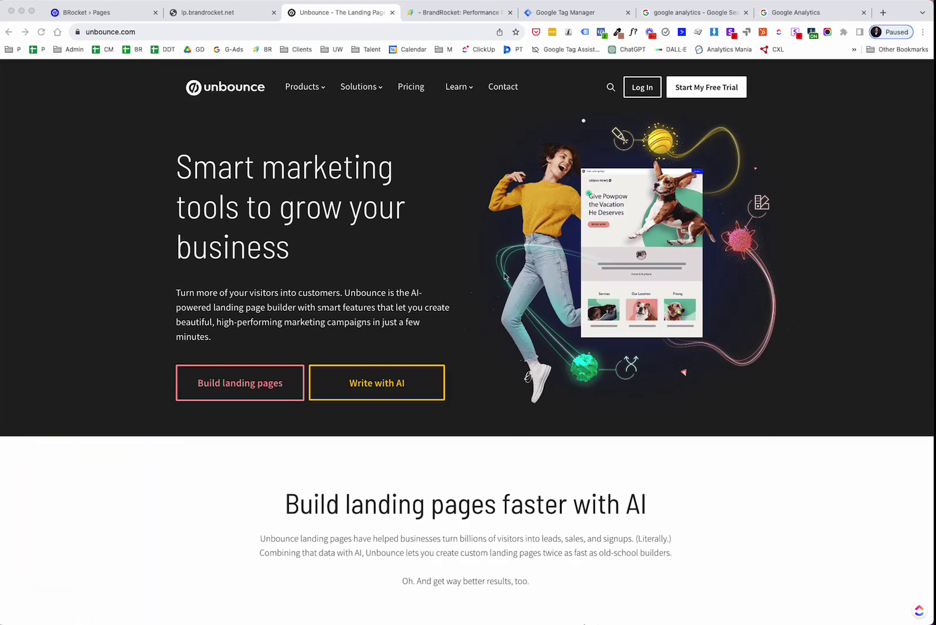
Go from the Google search results to the Google Analytics sign-in page.
left_click(694, 13)
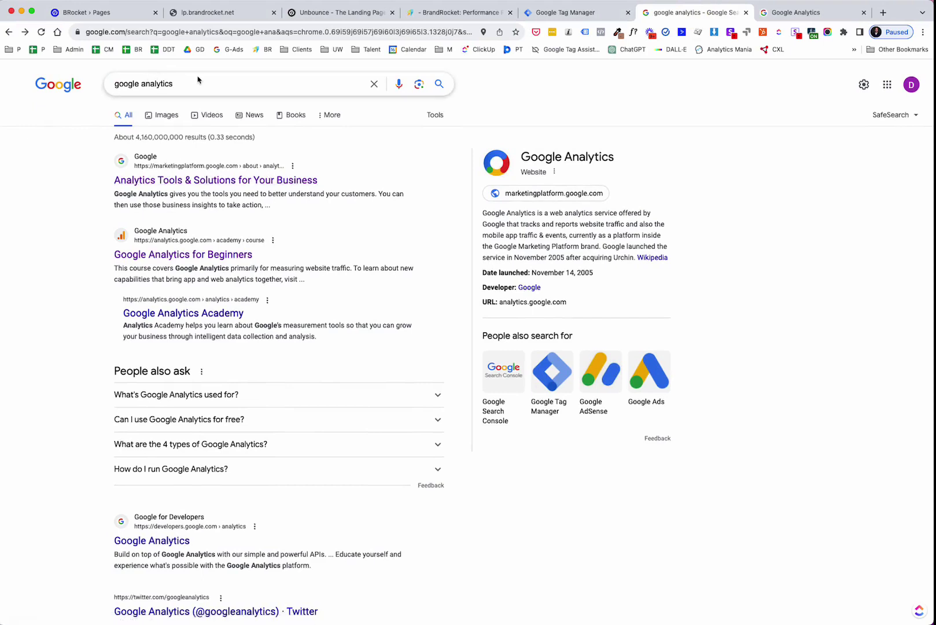
left_click(197, 181)
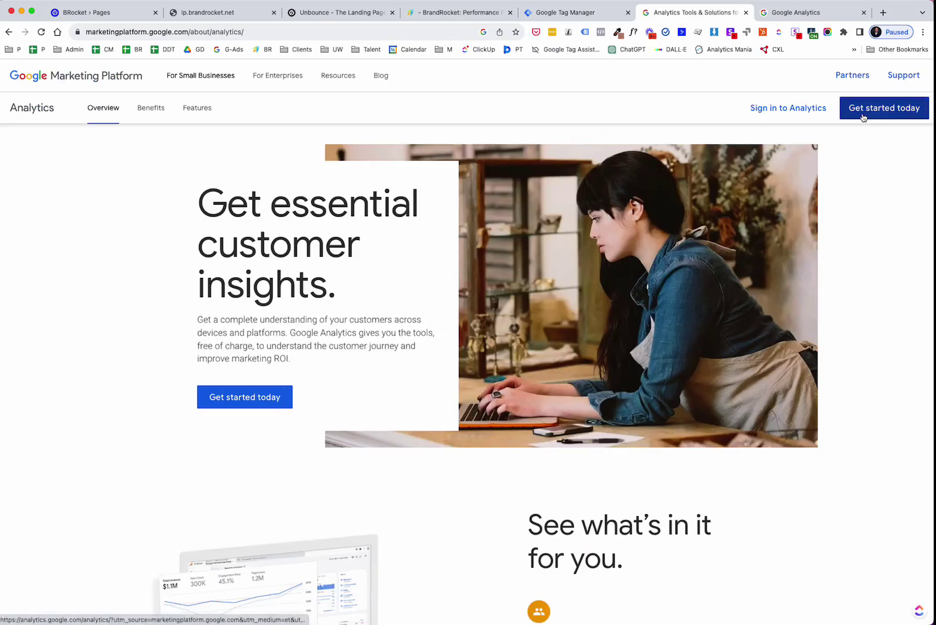
left_click(804, 13)
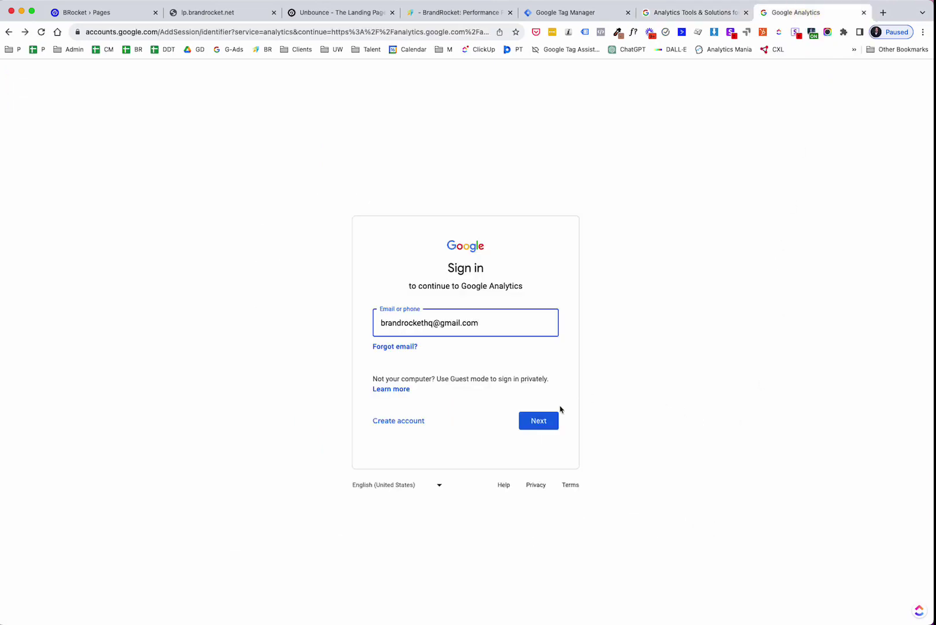
Sign in with the account e-mail and password.
left_click(541, 420)
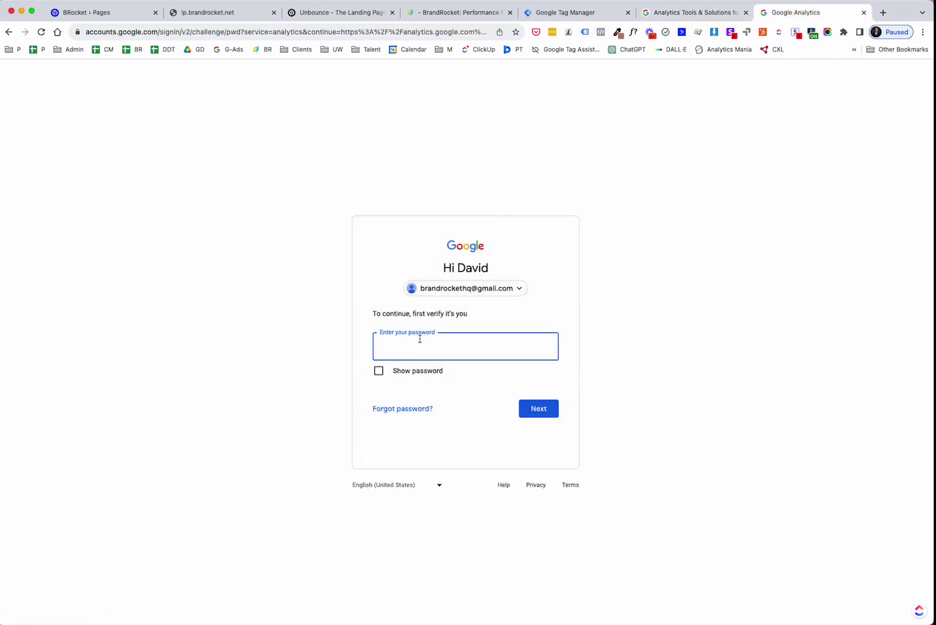
key("ctrl+v")
type("•••••••••")
left_click(523, 409)
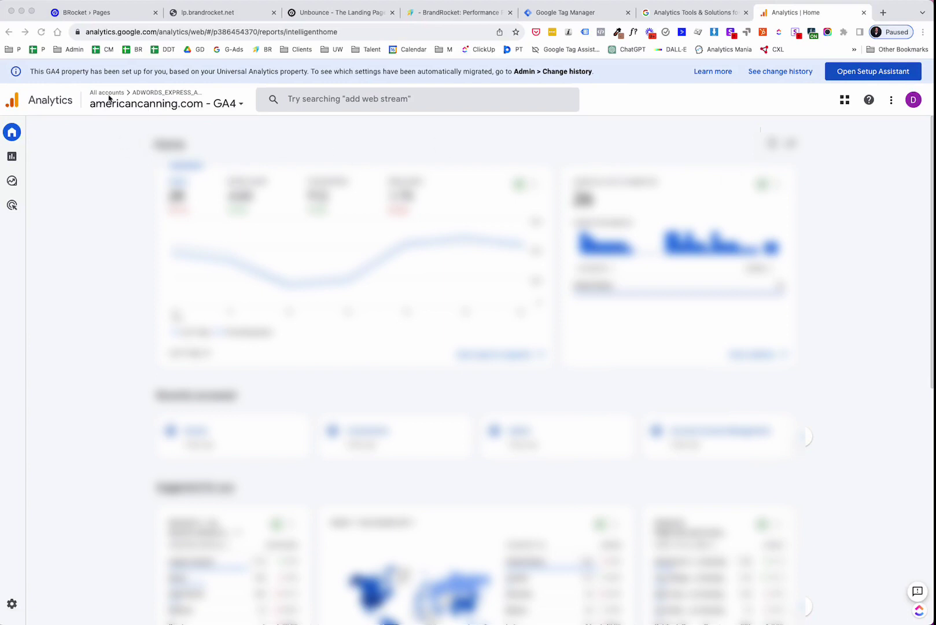
Open the Admin settings and choose Create Account to begin a new Analytics account.
left_click(11, 603)
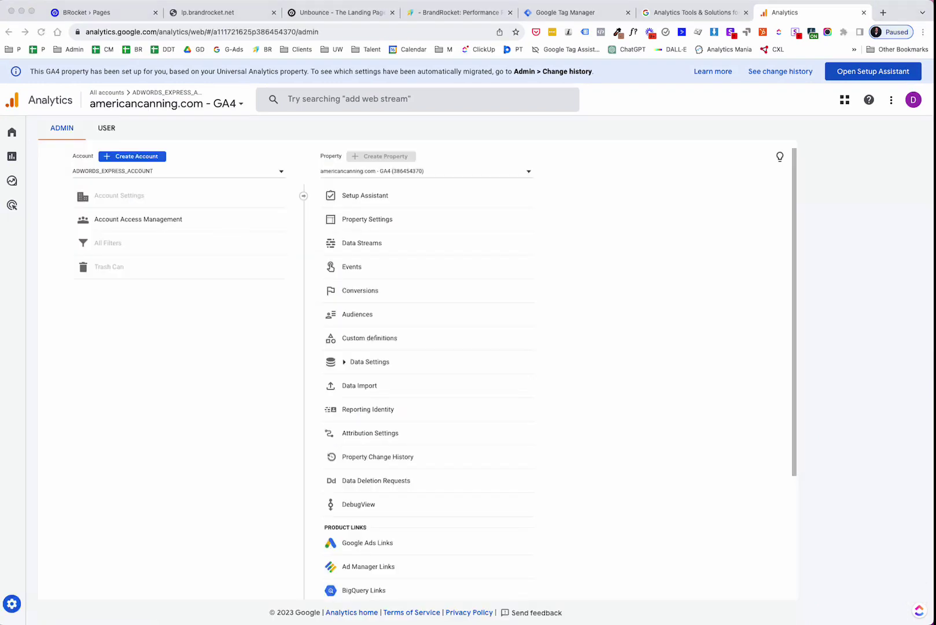
left_click(205, 142)
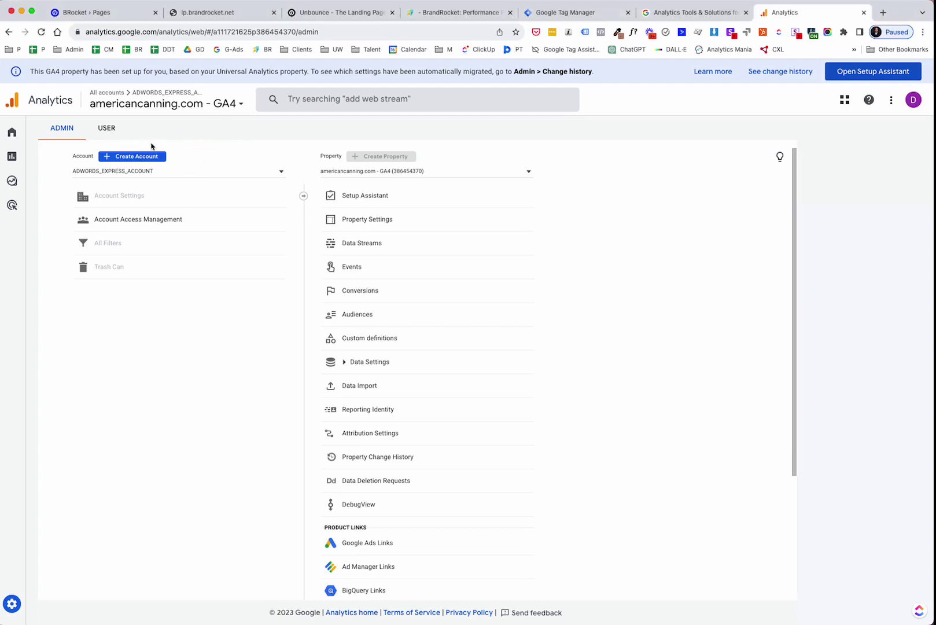
left_click(127, 160)
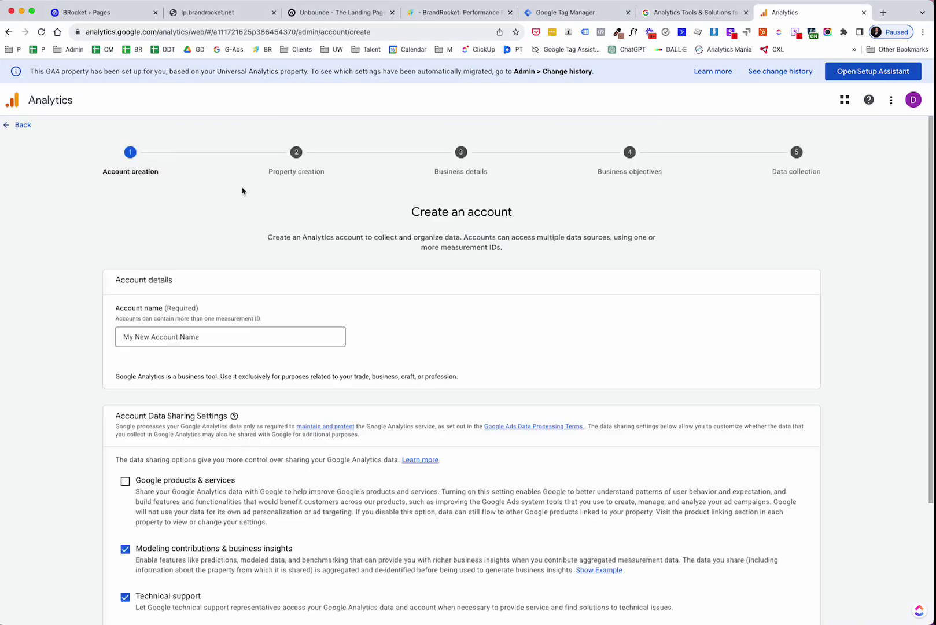
Enter 'BrandRocket 3' as the account name and proceed to the Property creation step.
left_click(163, 338)
type("Bran")
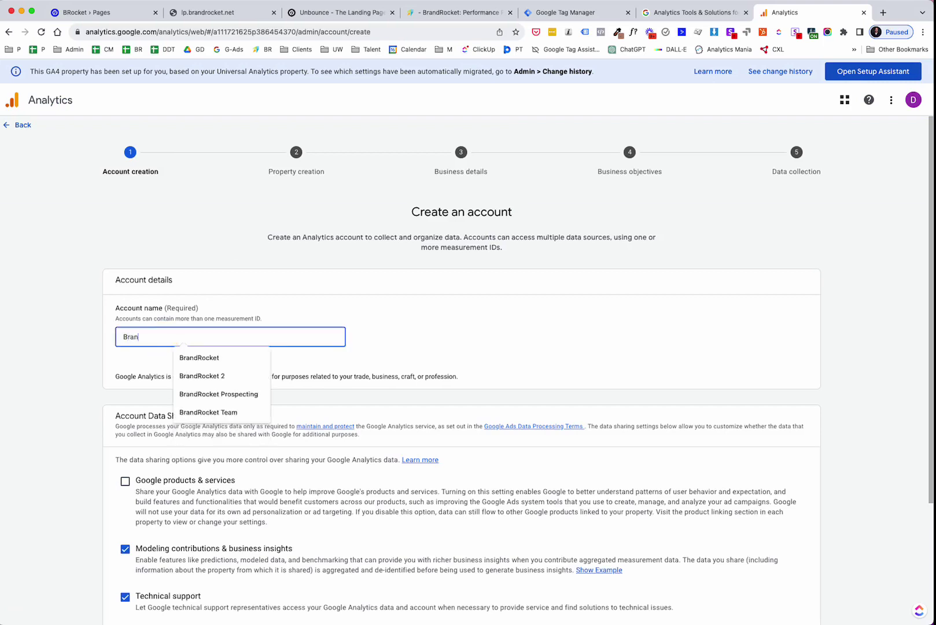
type("dRocket 3")
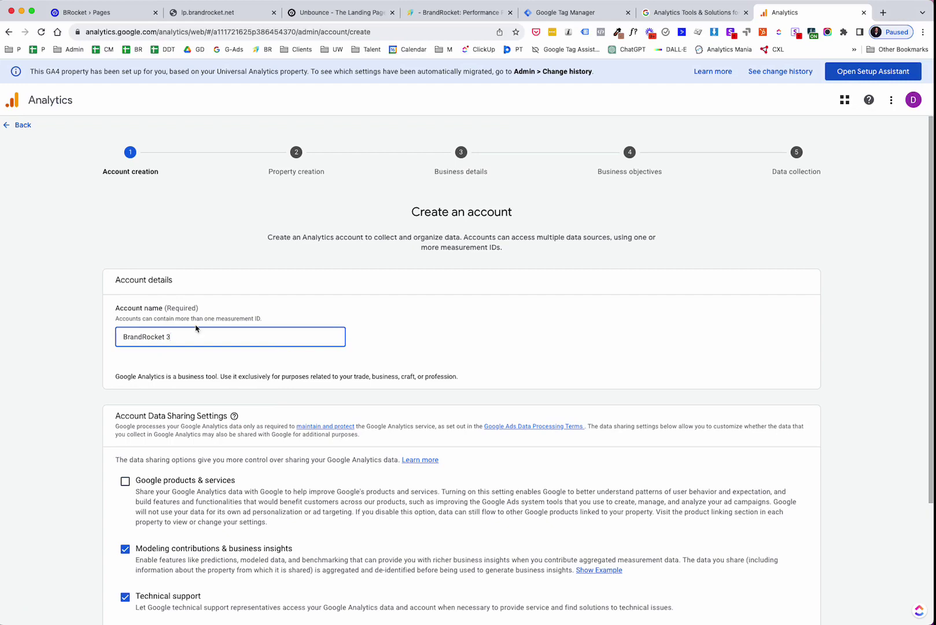
scroll(197, 327, "down", 3)
scroll(195, 326, "down", 1)
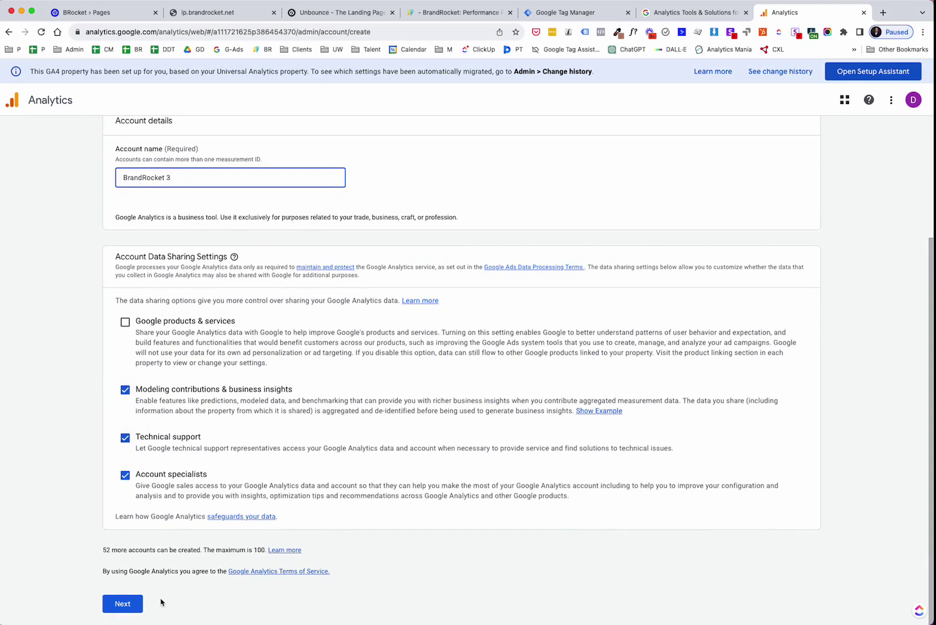
left_click(127, 603)
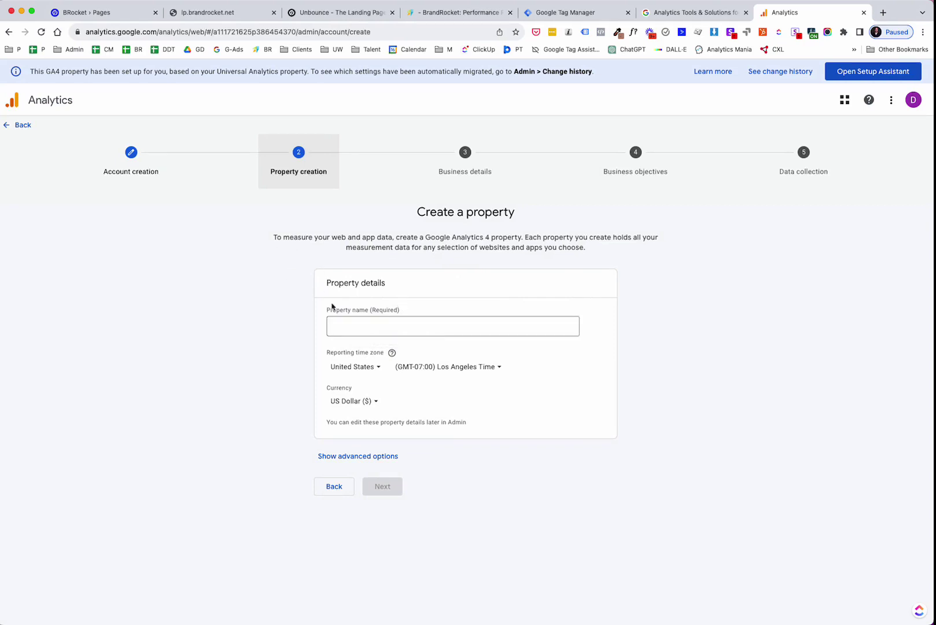
Enter 'BrandRocket 3' in the Property name field.
left_click(350, 324)
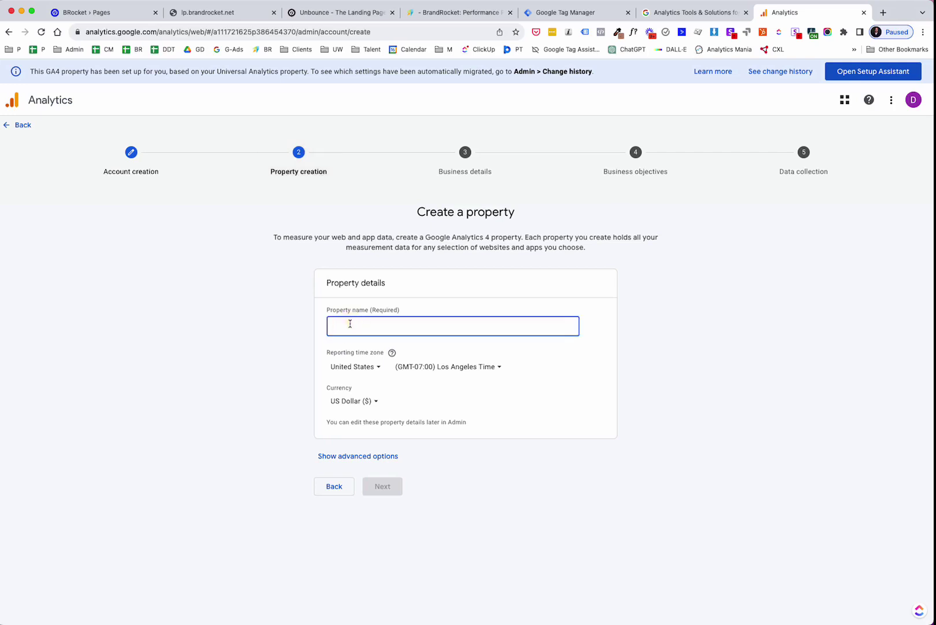
type("Bran")
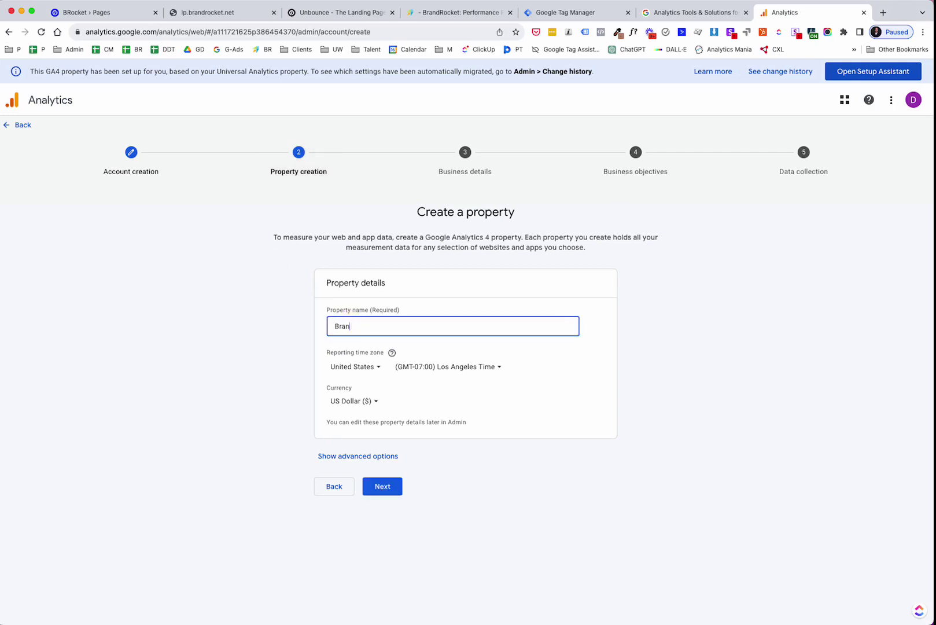
type("dRocket 3")
On the business details step, set business size to Small and industry category to Finance.
left_click(380, 494)
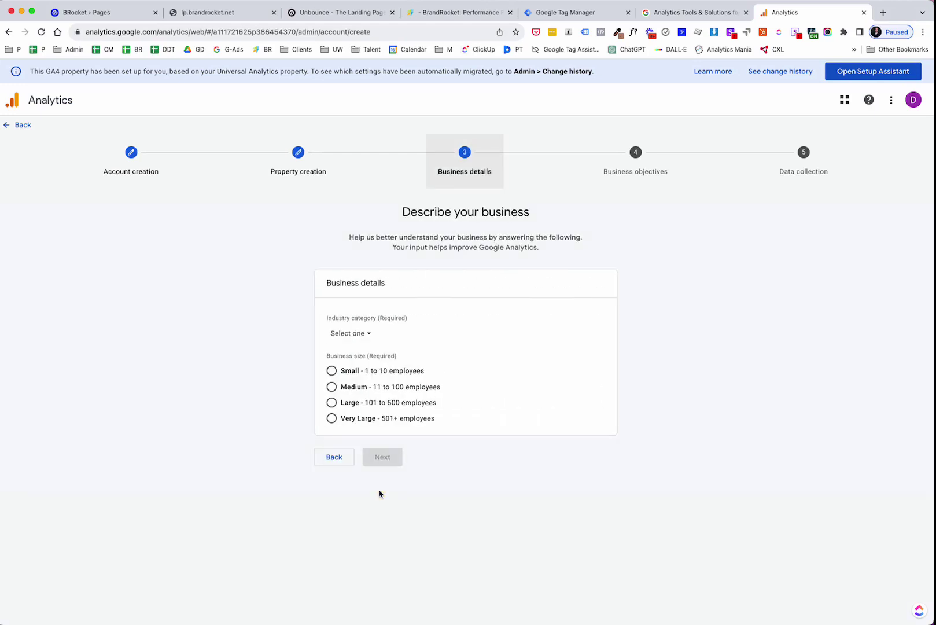
left_click(332, 371)
left_click(332, 372)
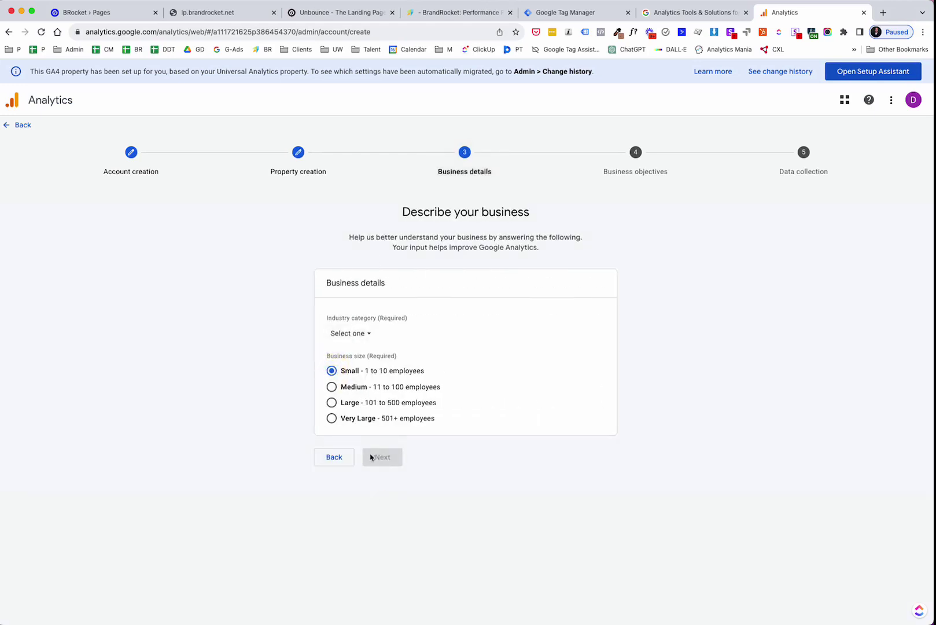
left_click(373, 336)
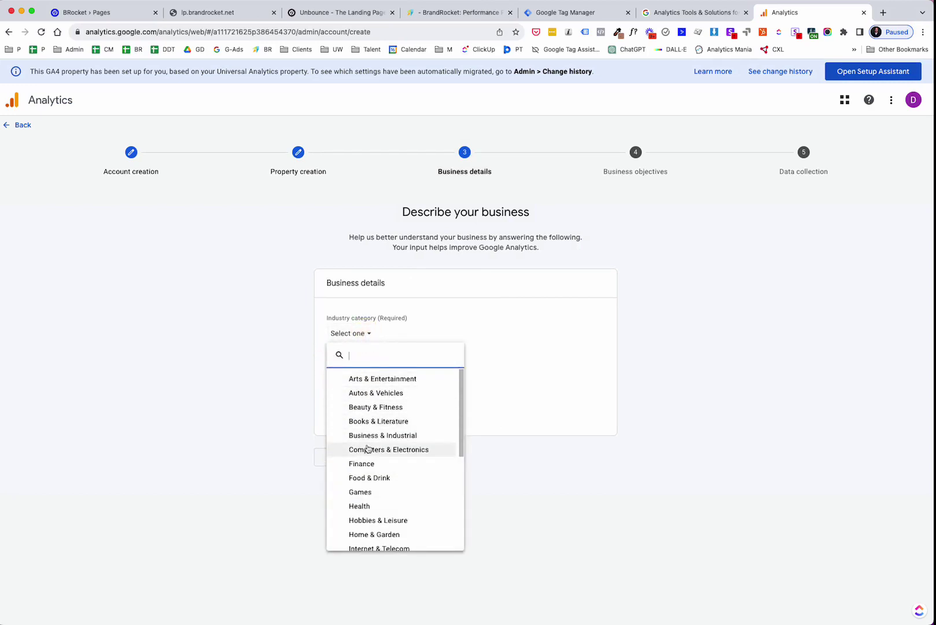
scroll(361, 461, "down", 5)
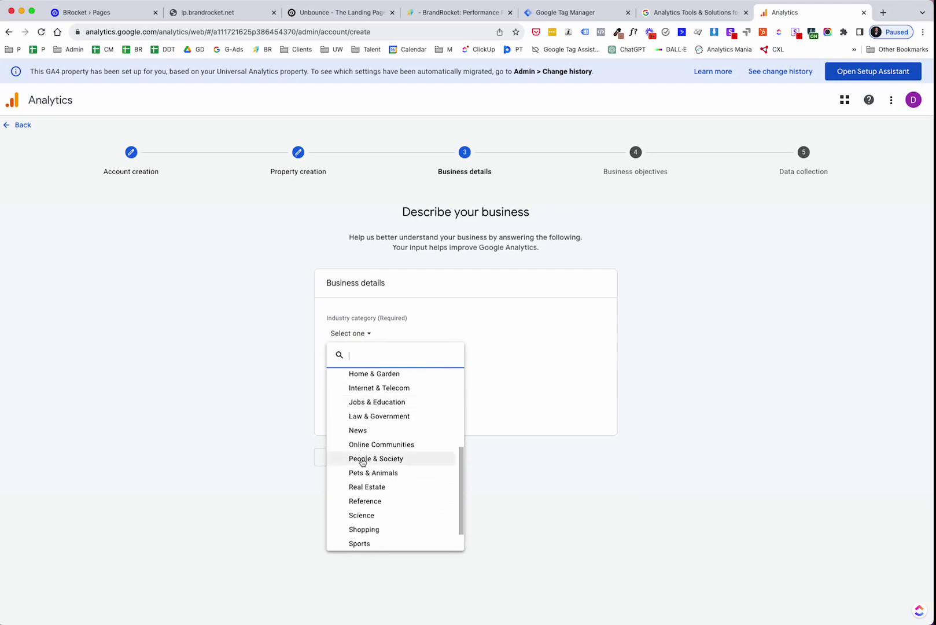
scroll(371, 448, "down", 2)
scroll(370, 452, "up", 6)
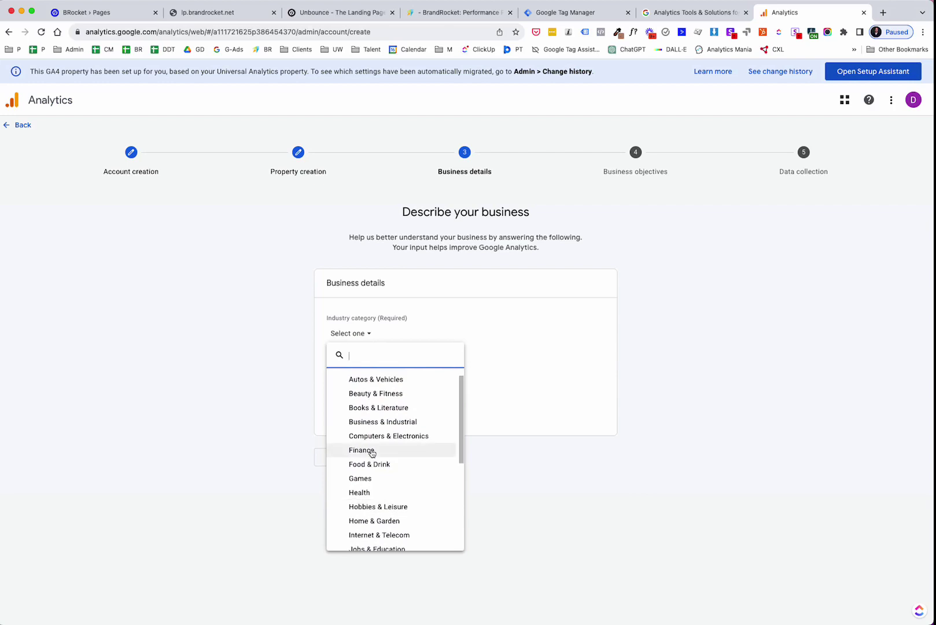
left_click(371, 450)
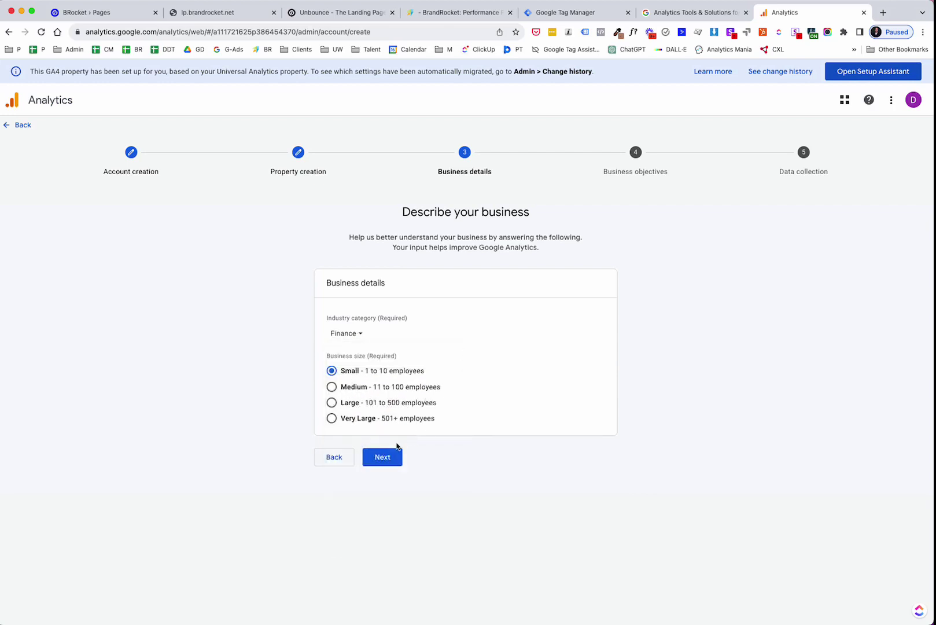
Select Generate leads as the objective, create the account, and tick the Data Processing Terms.
left_click(396, 459)
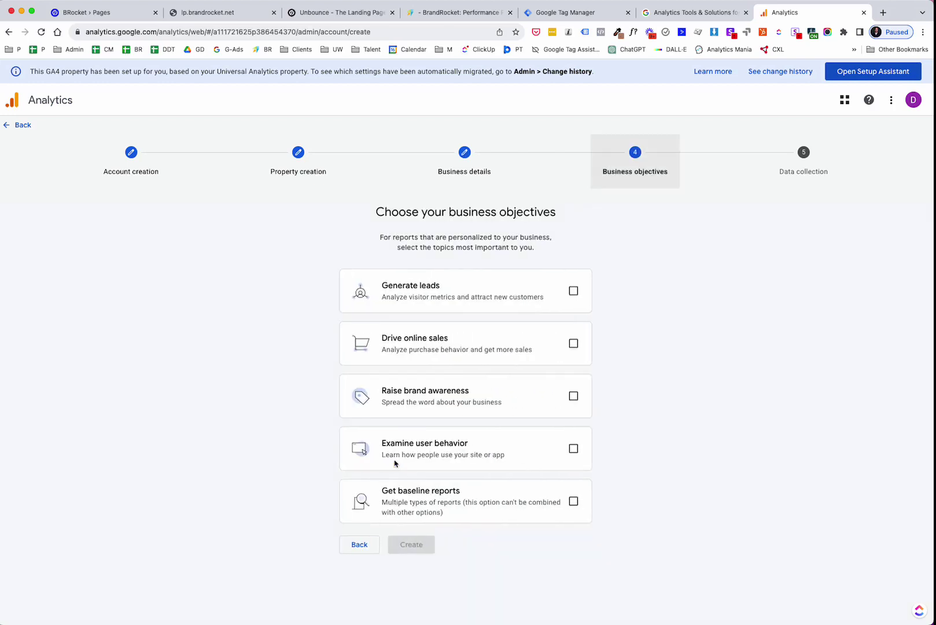
left_click(572, 292)
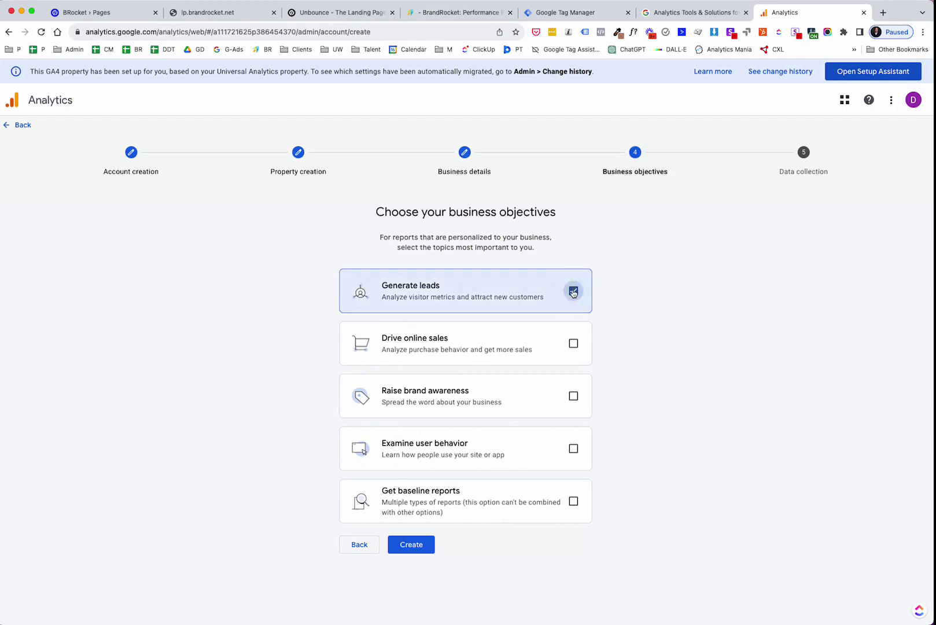
left_click(411, 544)
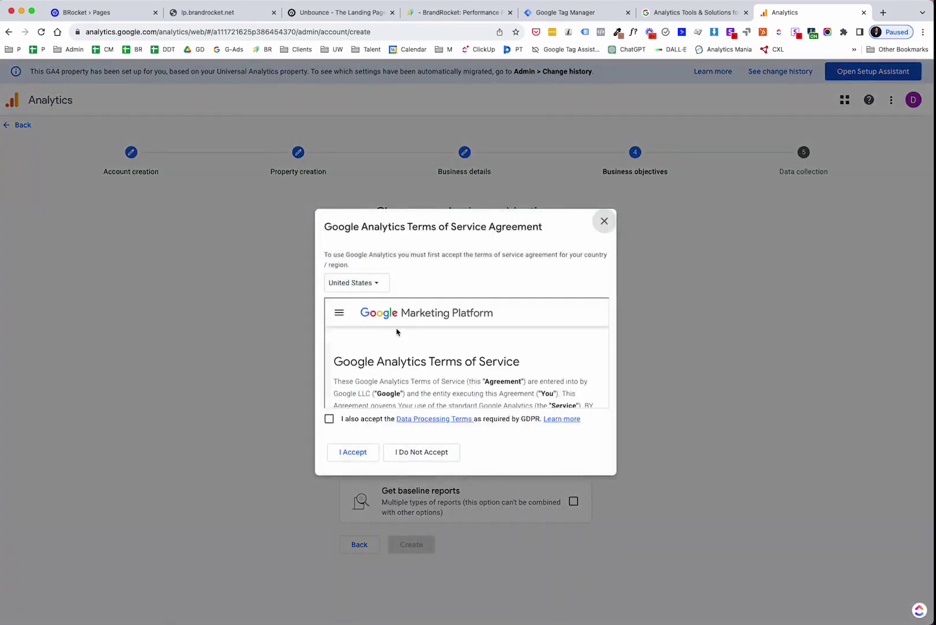
left_click(328, 418)
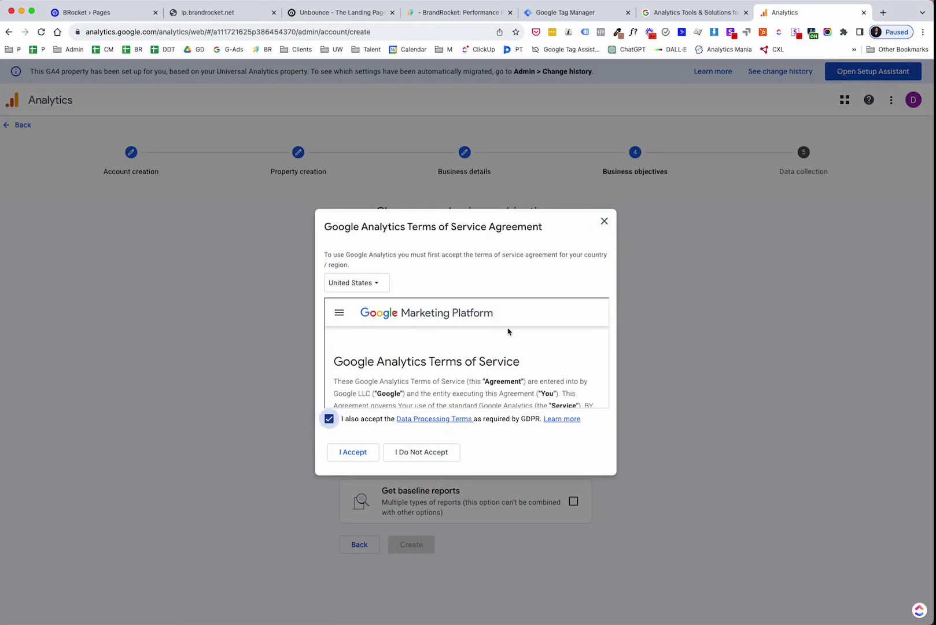
scroll(500, 328, "down", 10)
scroll(501, 328, "down", 5)
scroll(502, 327, "up", 8)
left_click(364, 453)
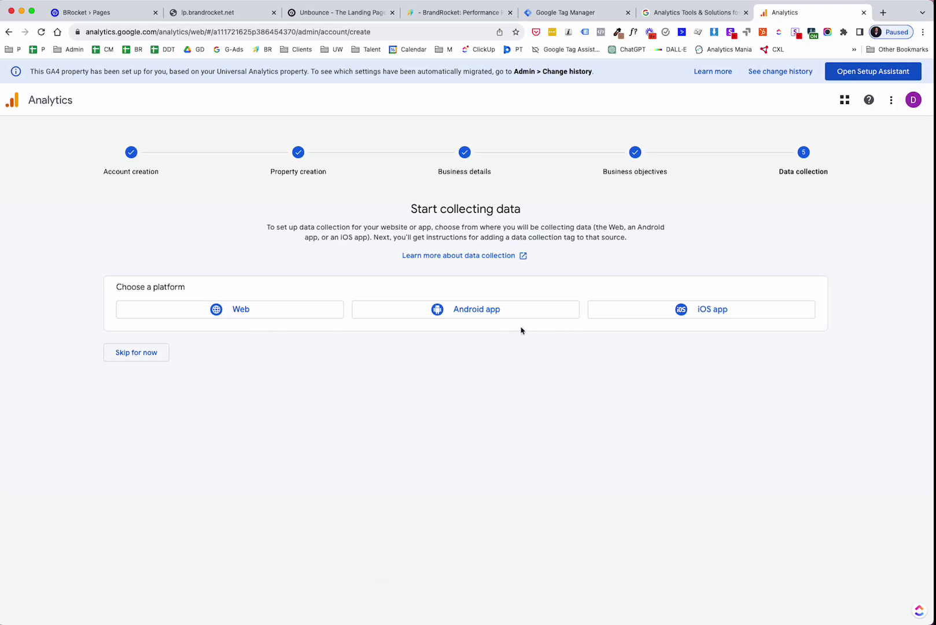
left_click(241, 309)
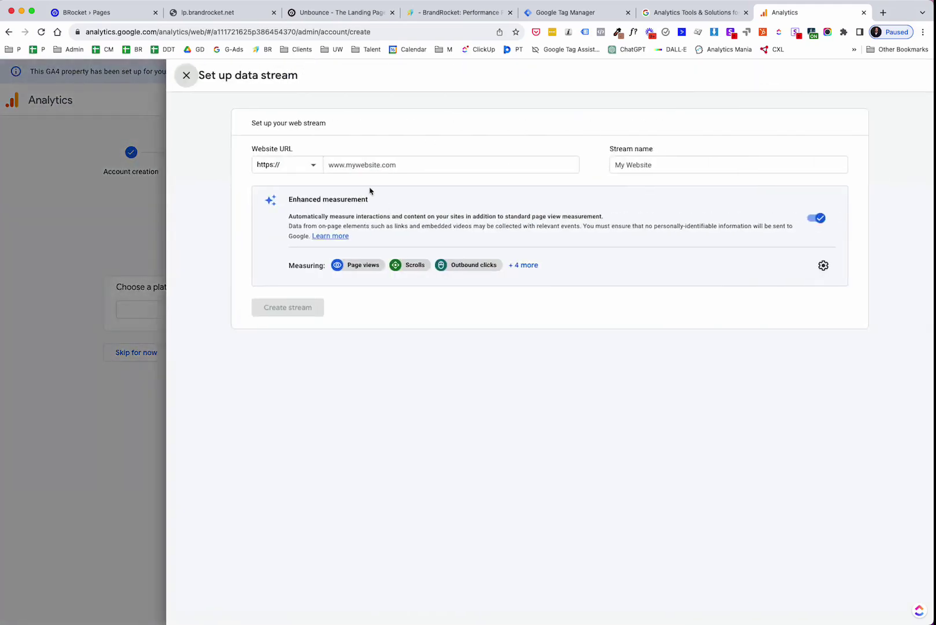
left_click(381, 165)
left_click(376, 163)
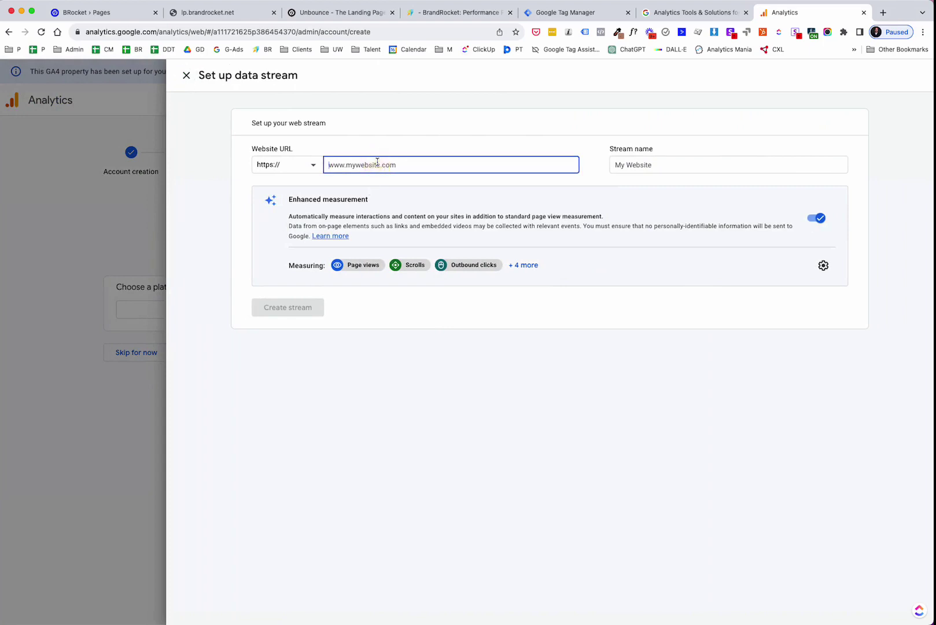
type("www.brandrocket.net")
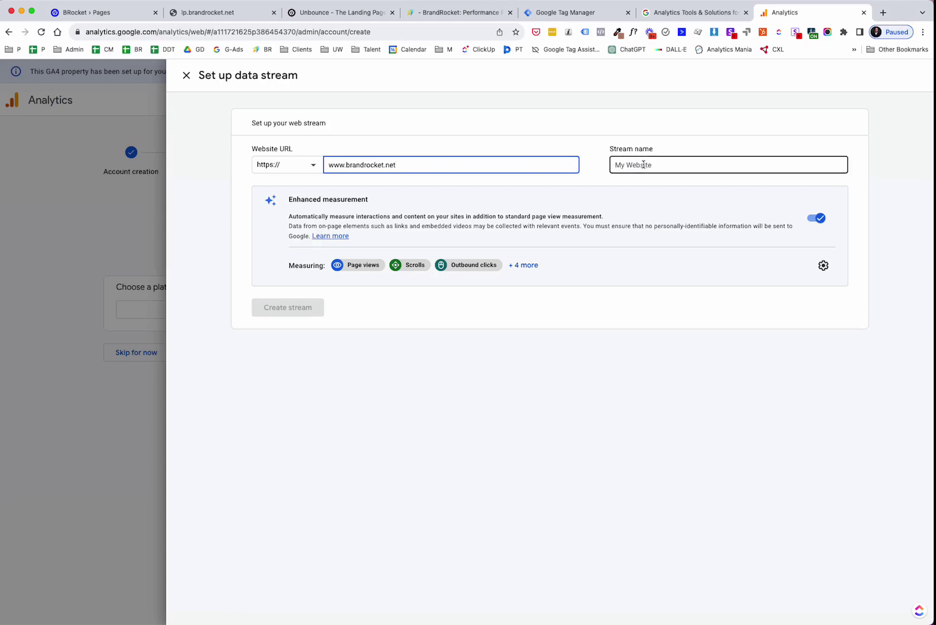
left_click(643, 164)
type("Brandrock")
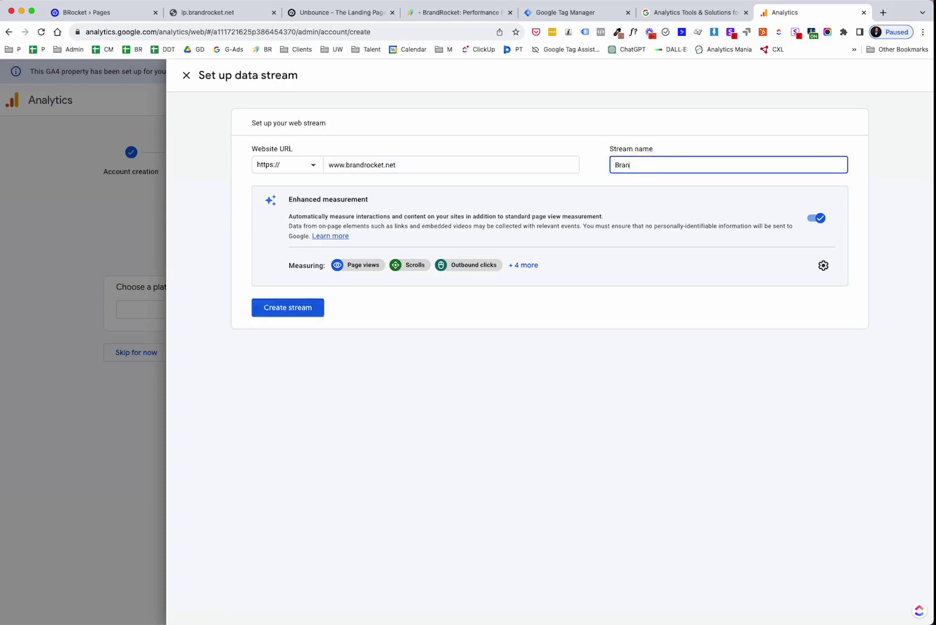
key("BackSpace")
key("BackSpace")
key("BackSpace")
type("Rocket 3")
Turn off Form interactions in Enhanced measurement, save, and create the web stream.
left_click(823, 264)
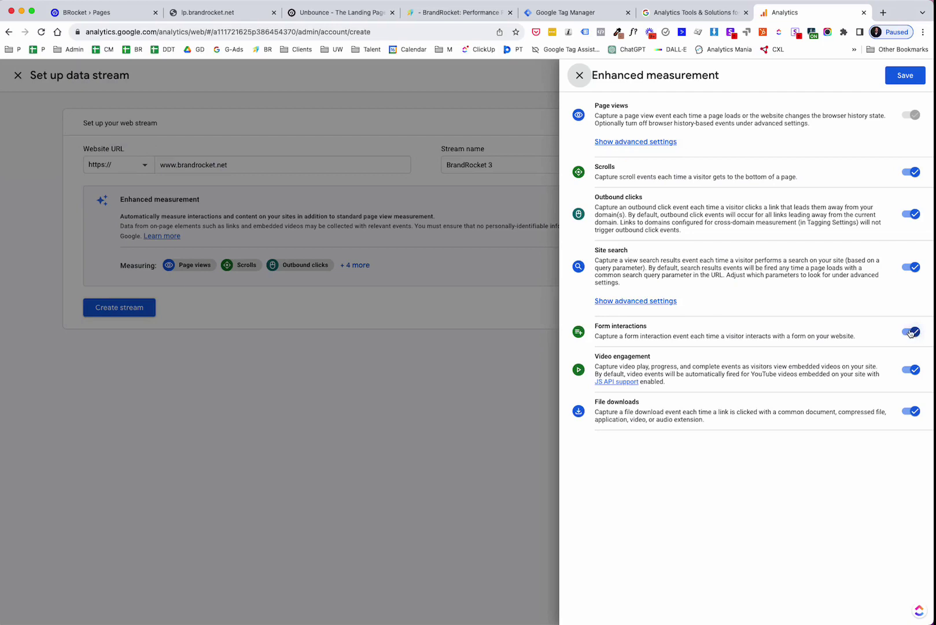
left_click(910, 333)
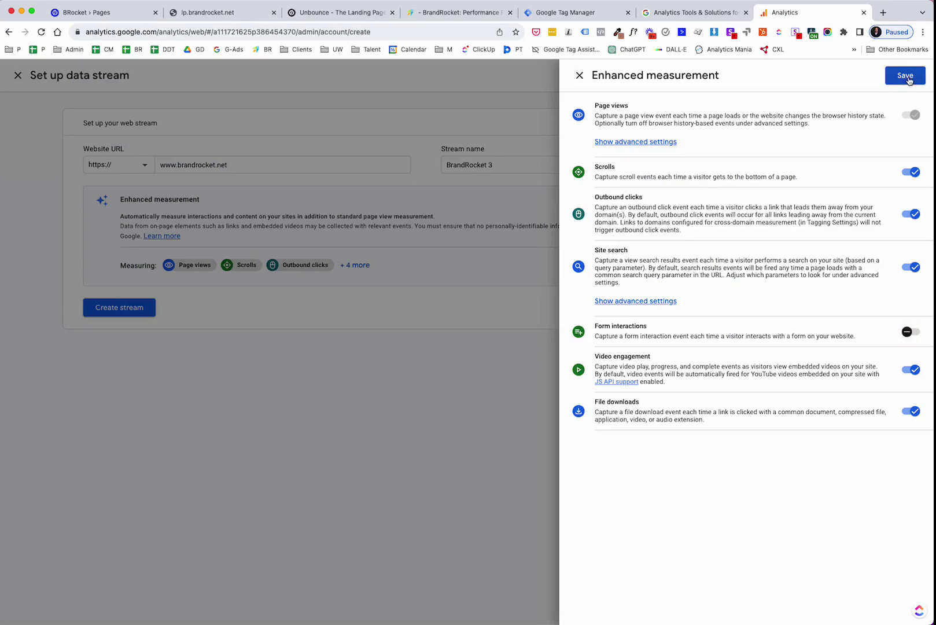
left_click(905, 76)
left_click(303, 313)
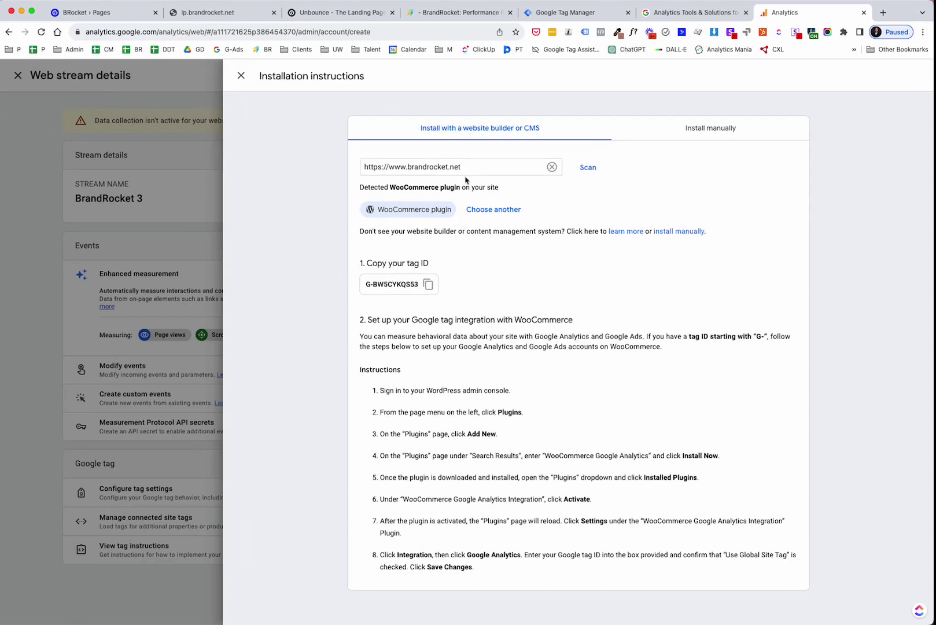
Close the installation instructions, copy the stream's measurement ID, and dismiss the survey.
left_click(241, 75)
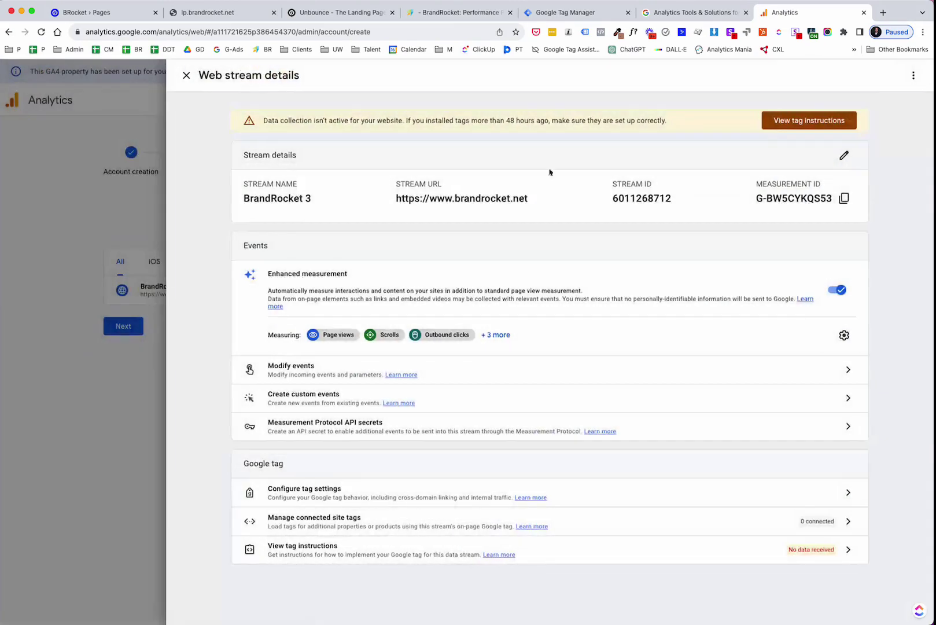
left_click(844, 200)
left_click(844, 200)
left_click(907, 422)
left_click(572, 13)
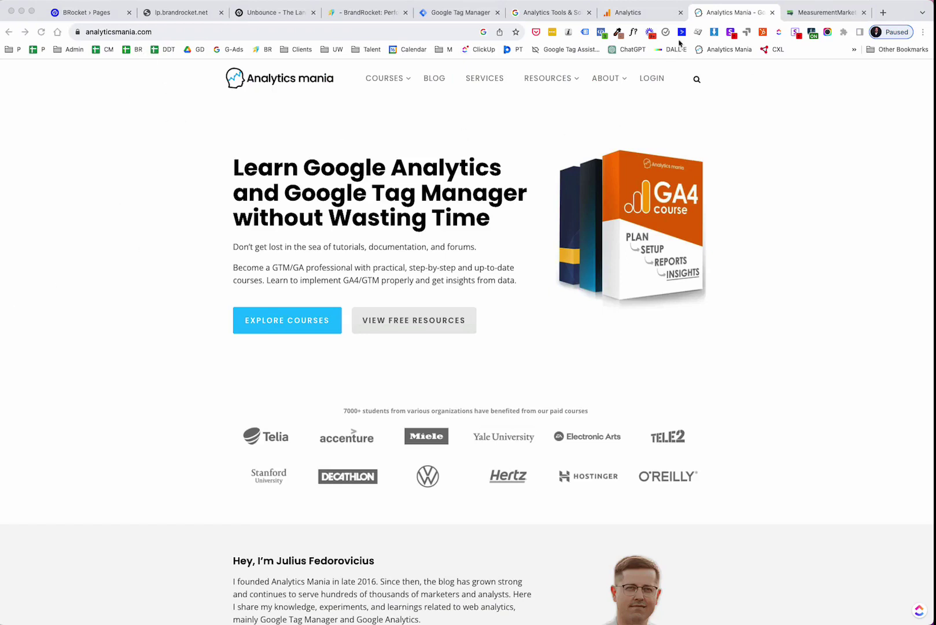
left_click(828, 13)
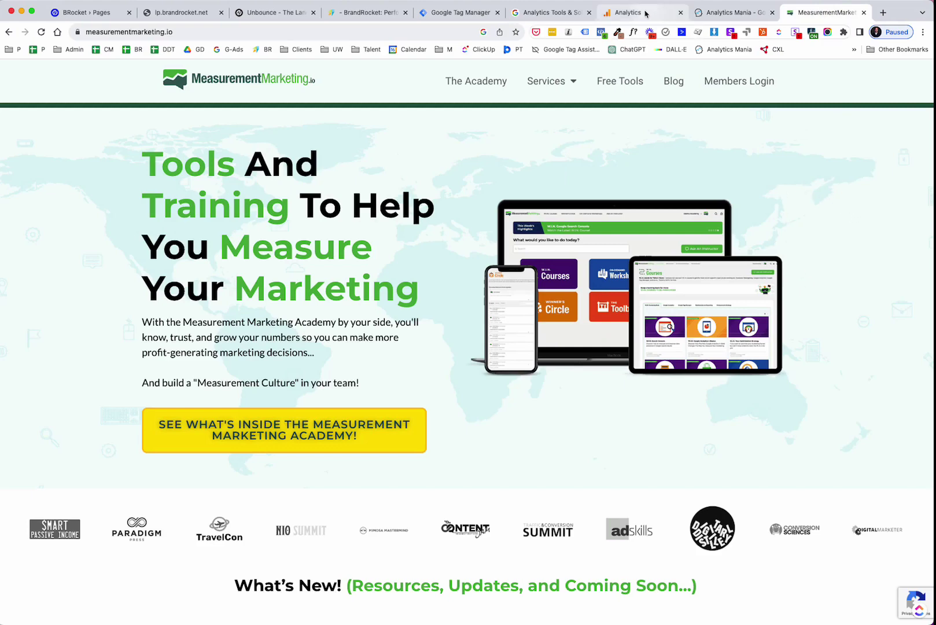
left_click(644, 14)
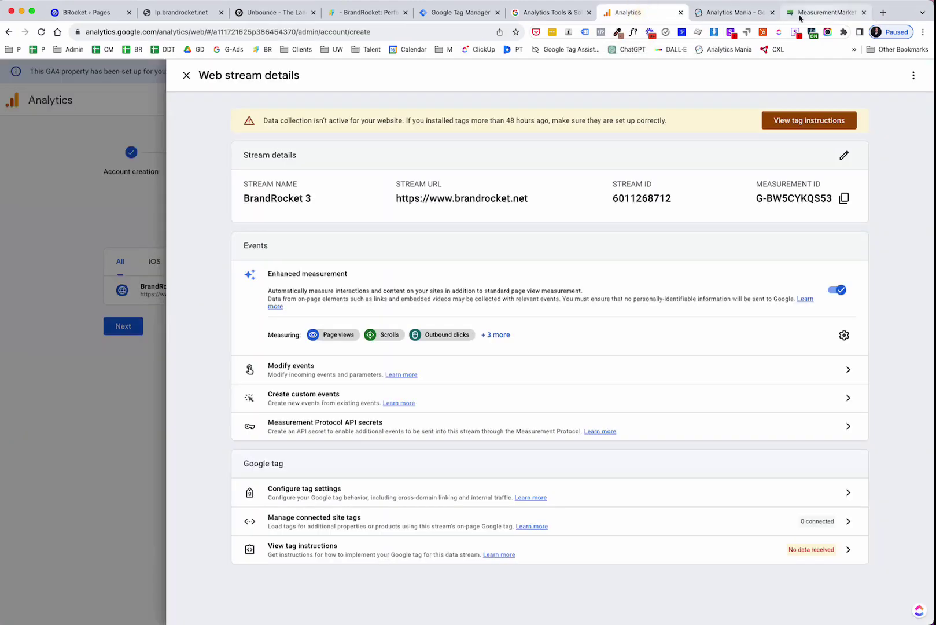
Close the Analytics Mania and Measurement Marketing tabs, then copy measurement ID G-BW5CYKQS53.
left_click(771, 13)
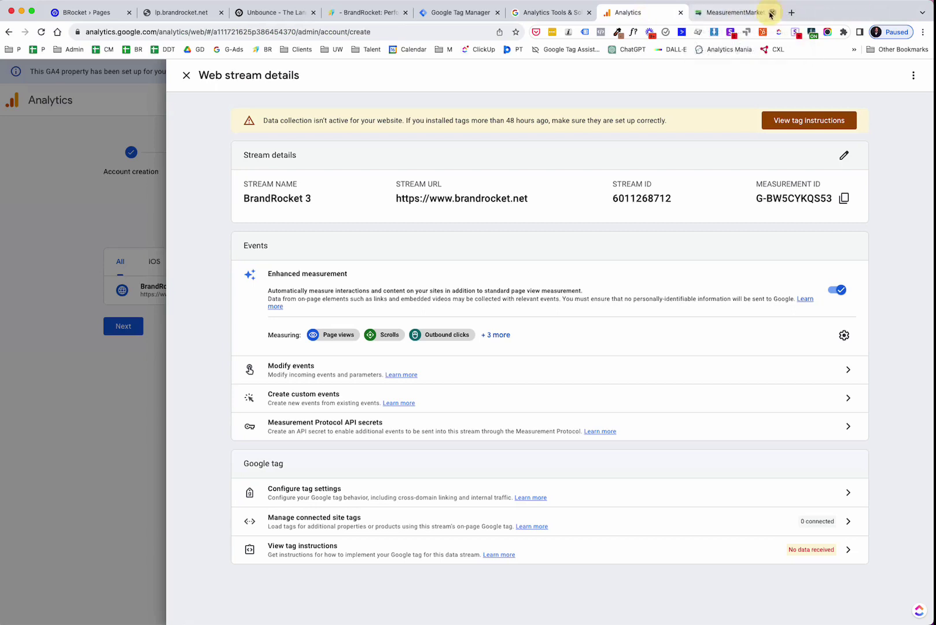
left_click(771, 13)
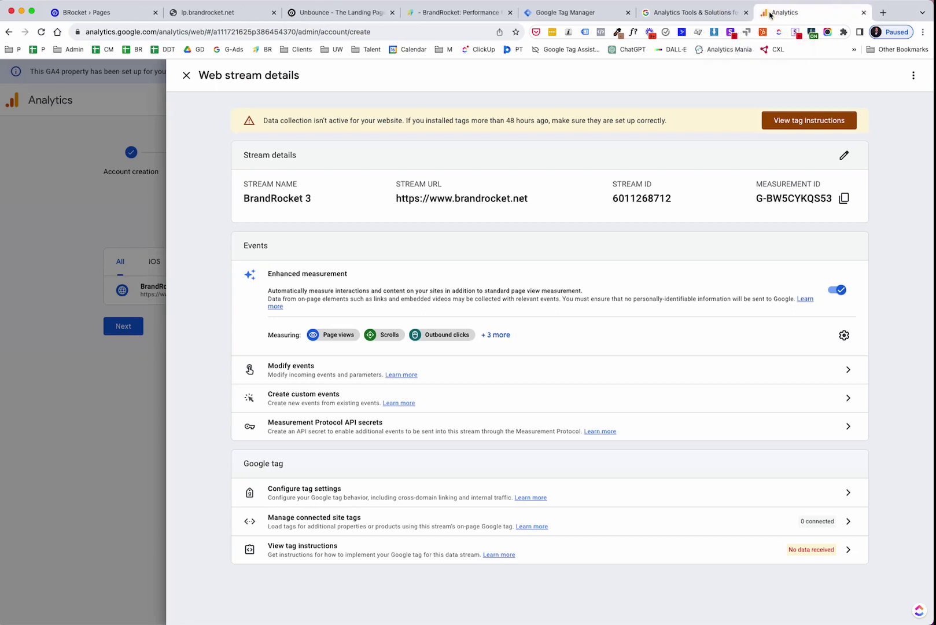
left_click(842, 201)
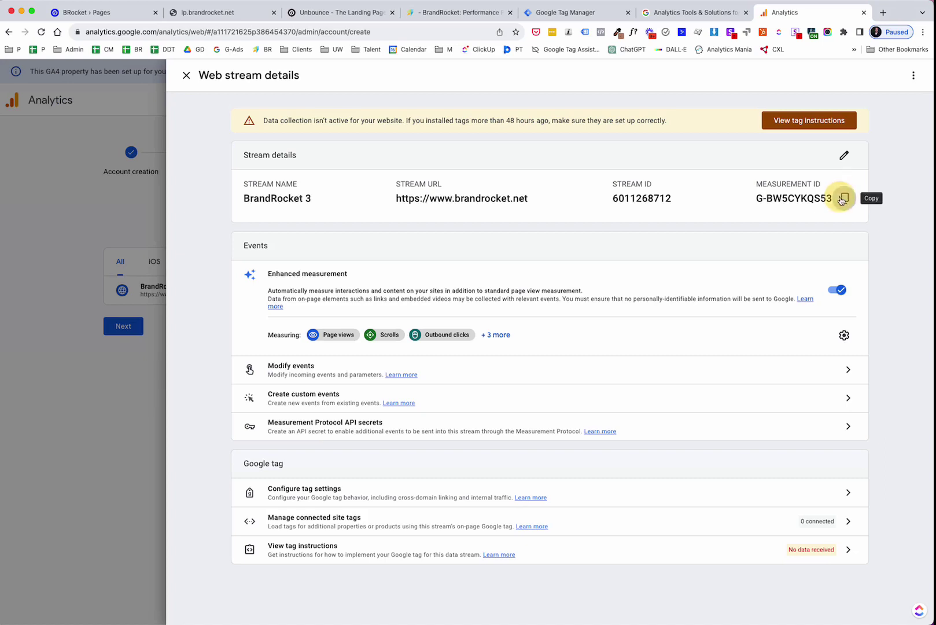
Create a new GA4 Configuration tag using measurement ID G-BW5CYKQS53.
left_click(581, 16)
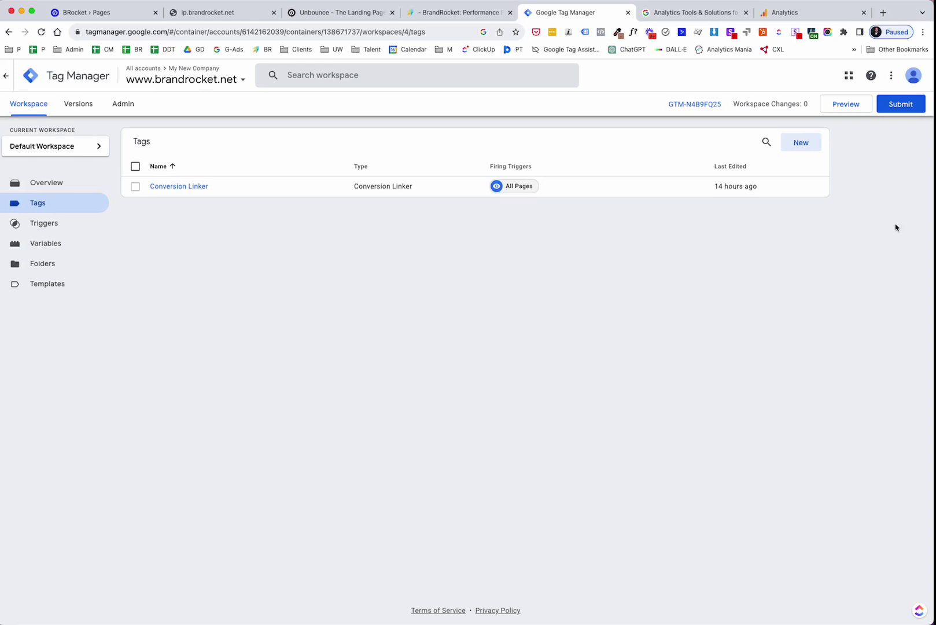
left_click(801, 142)
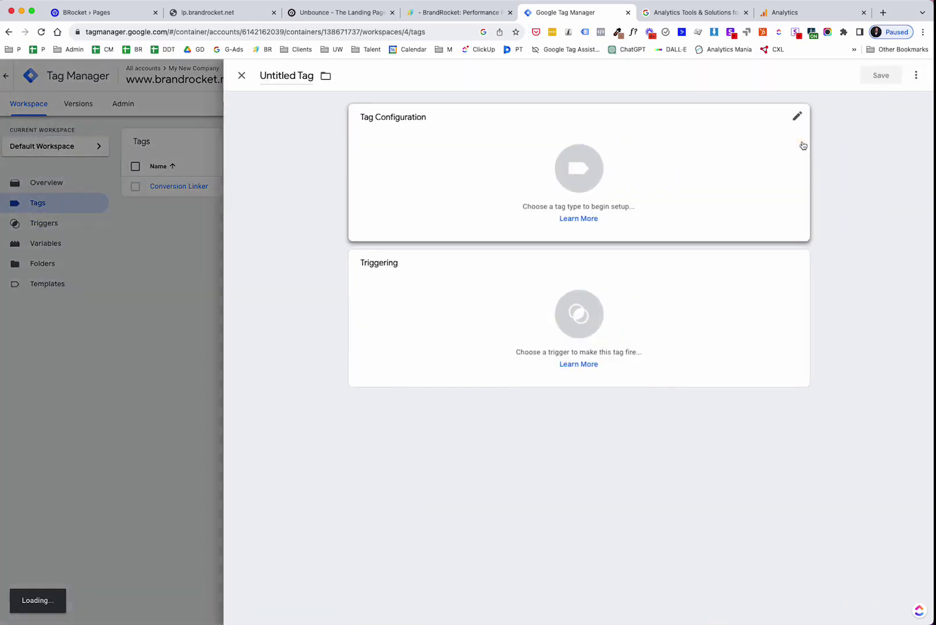
left_click(580, 168)
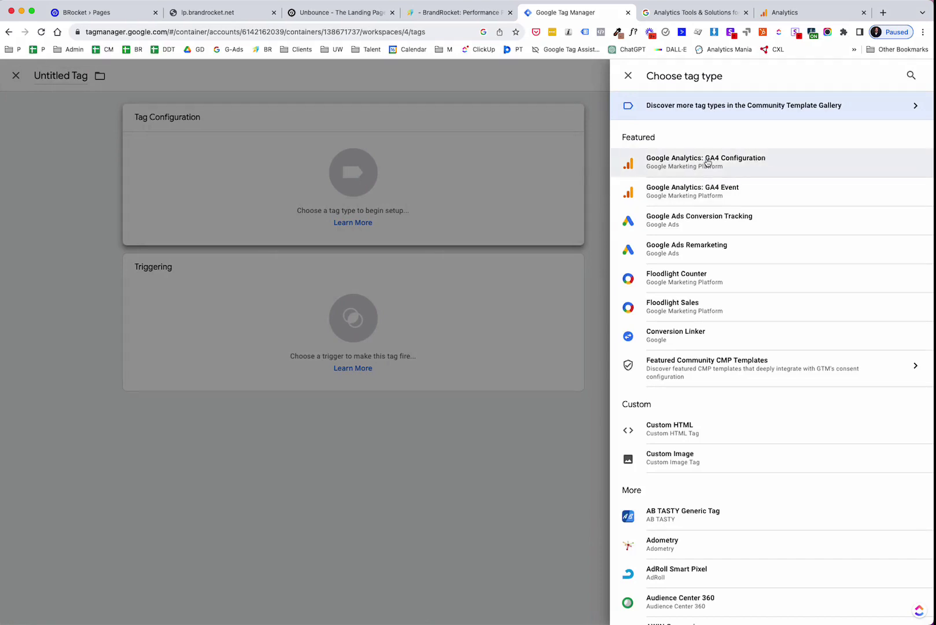
left_click(706, 162)
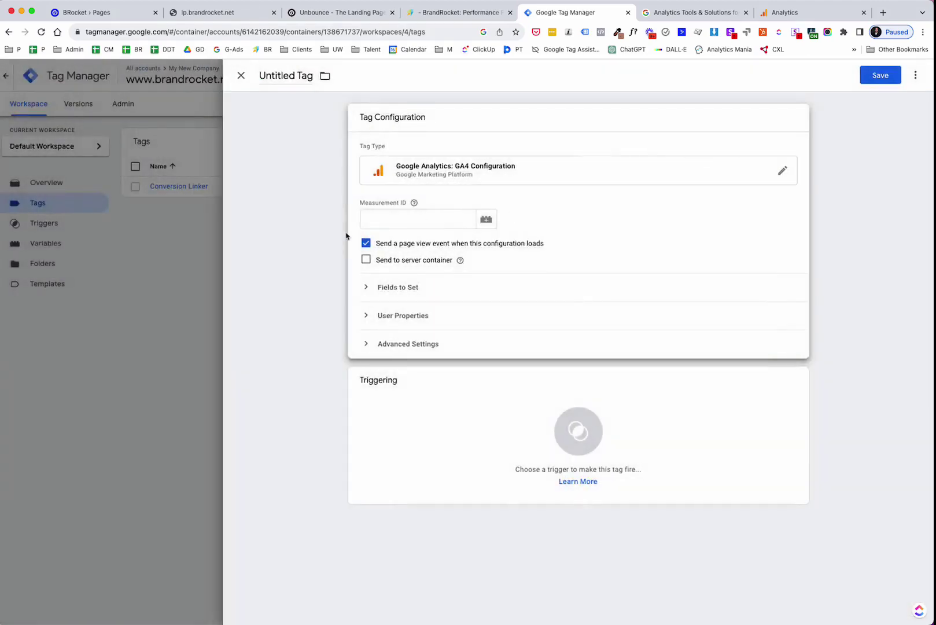
left_click(377, 222)
key("super+v")
Name the tag 'GA 4 - G-BW5CYKQS53', set it to fire on All Pages, and save.
left_click(303, 80)
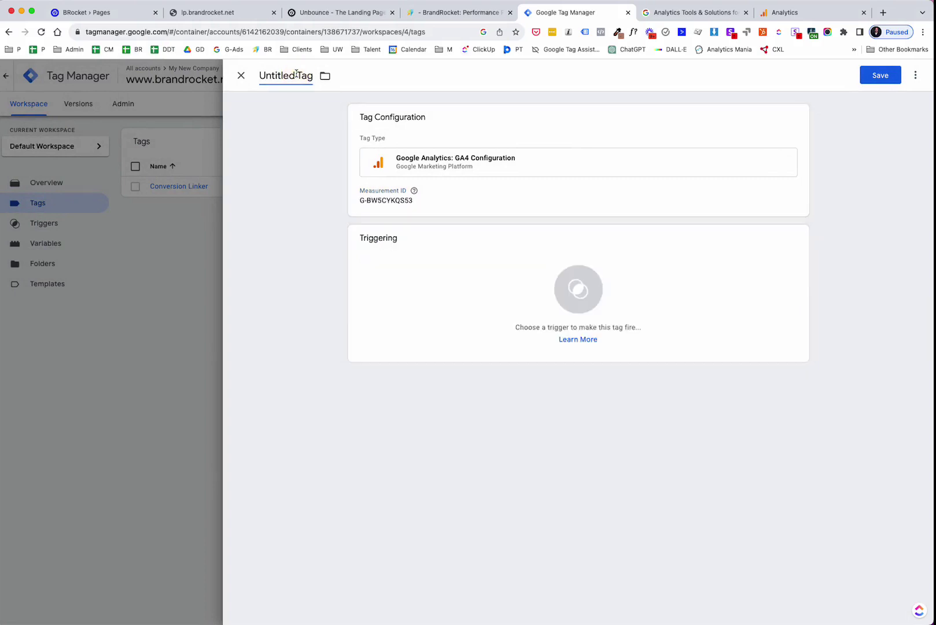
left_click(278, 73)
left_click_drag(278, 73, 313, 76)
type("GA 4 -")
key("super+v")
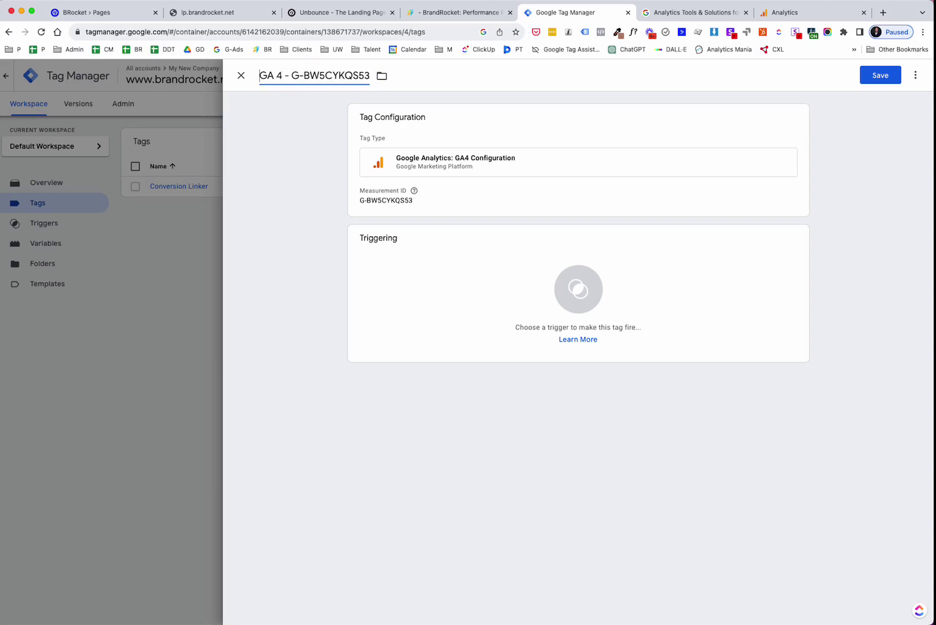
key("super+Left")
left_click(575, 305)
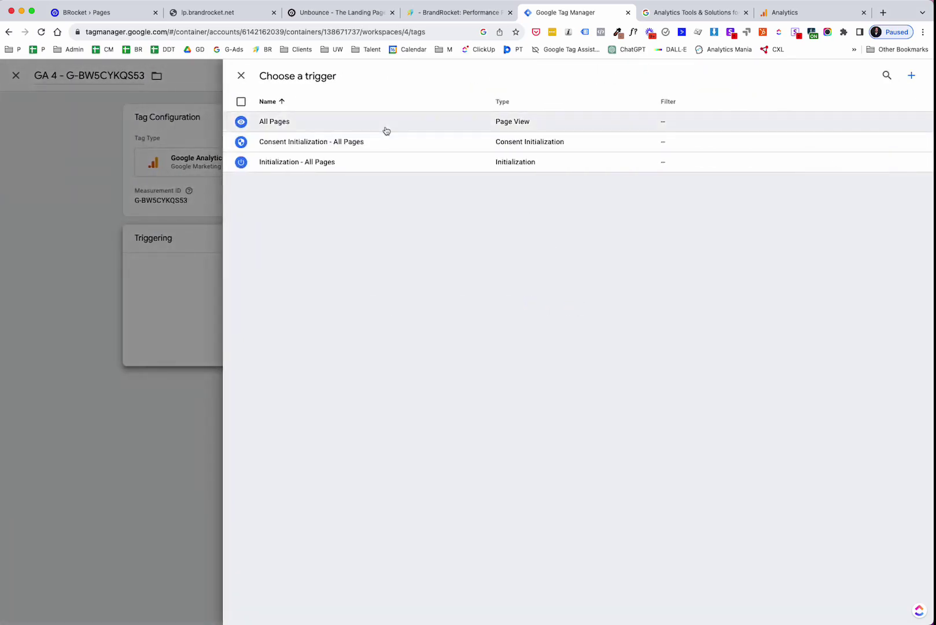
left_click(386, 130)
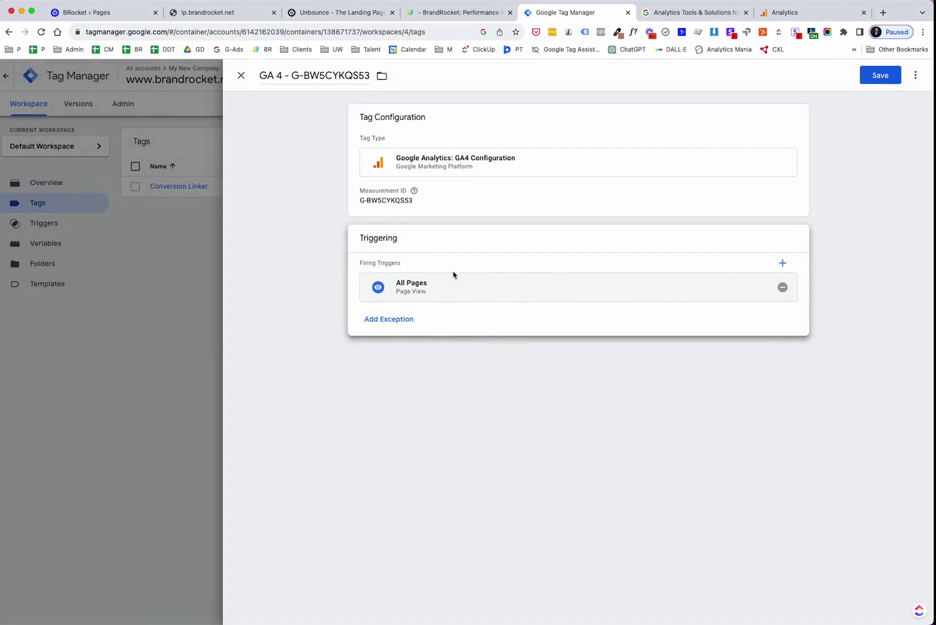
left_click(878, 79)
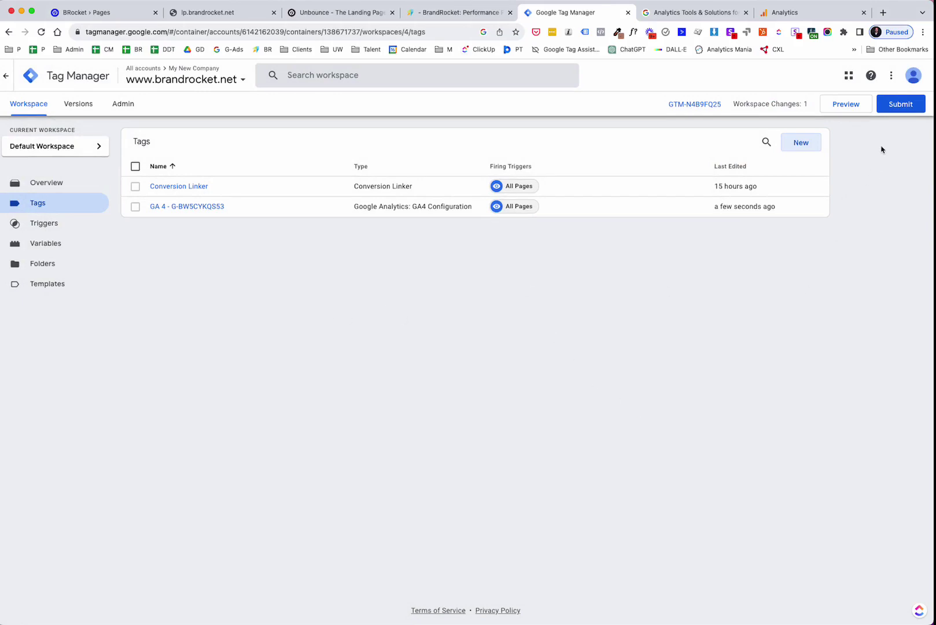
Submit and publish the workspace as Version 4, then return to the Workspace overview.
left_click(899, 104)
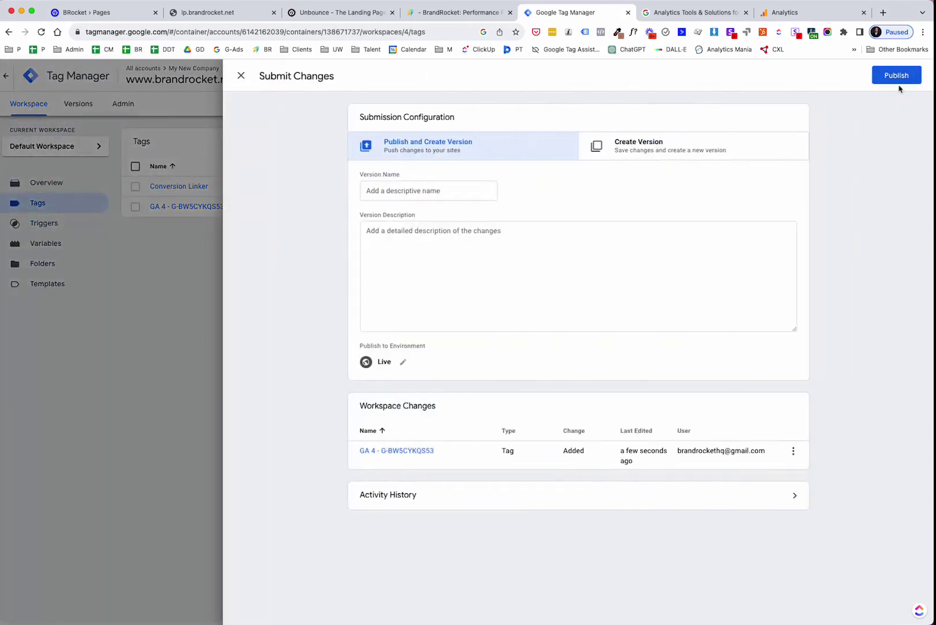
left_click(893, 75)
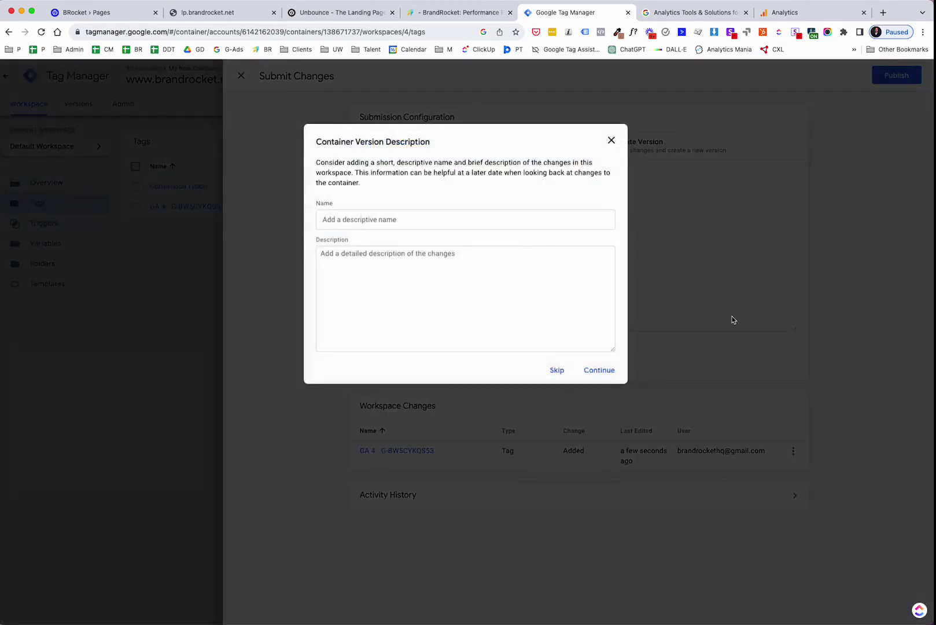
left_click(596, 370)
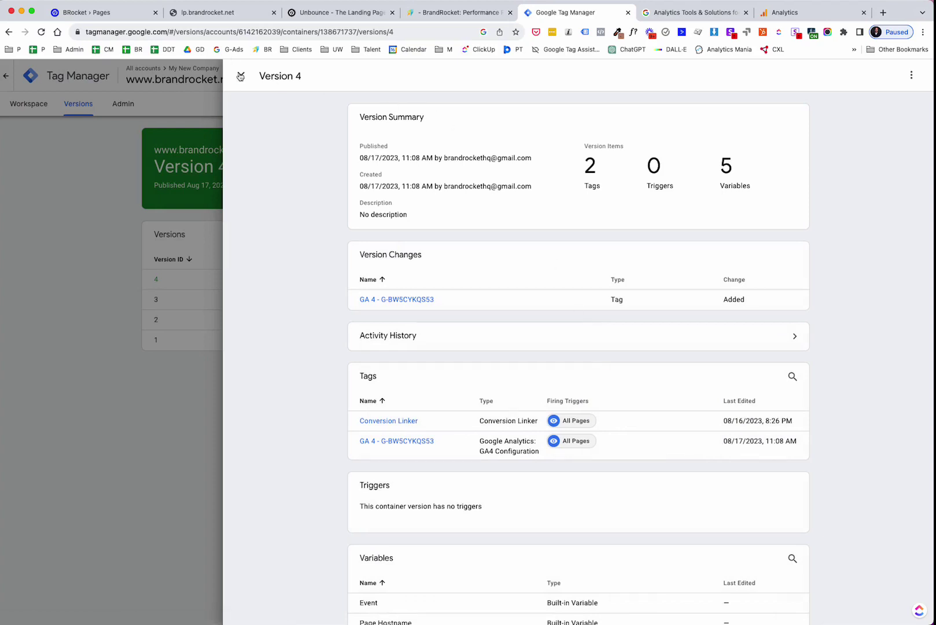
left_click(240, 76)
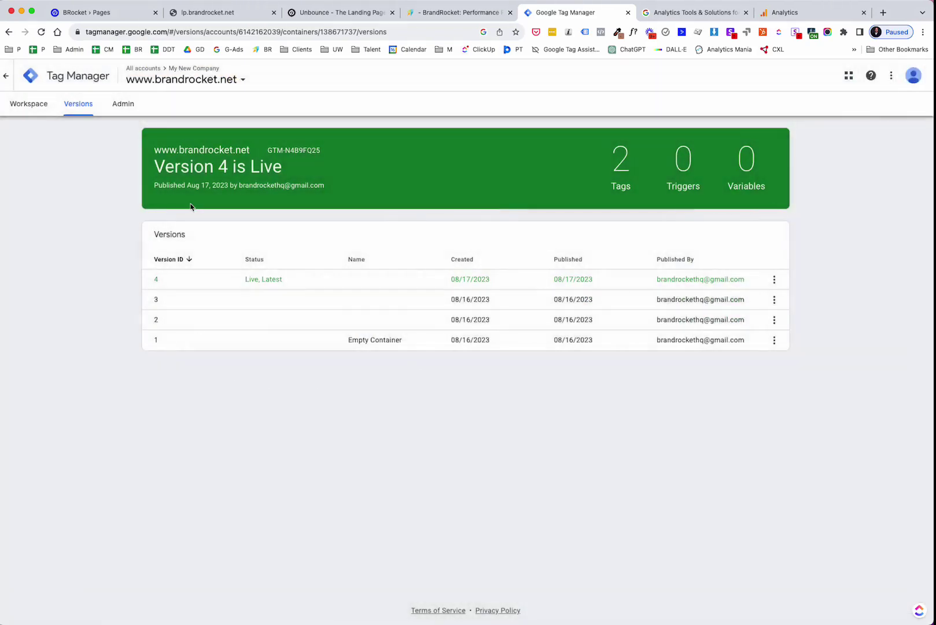
left_click(30, 104)
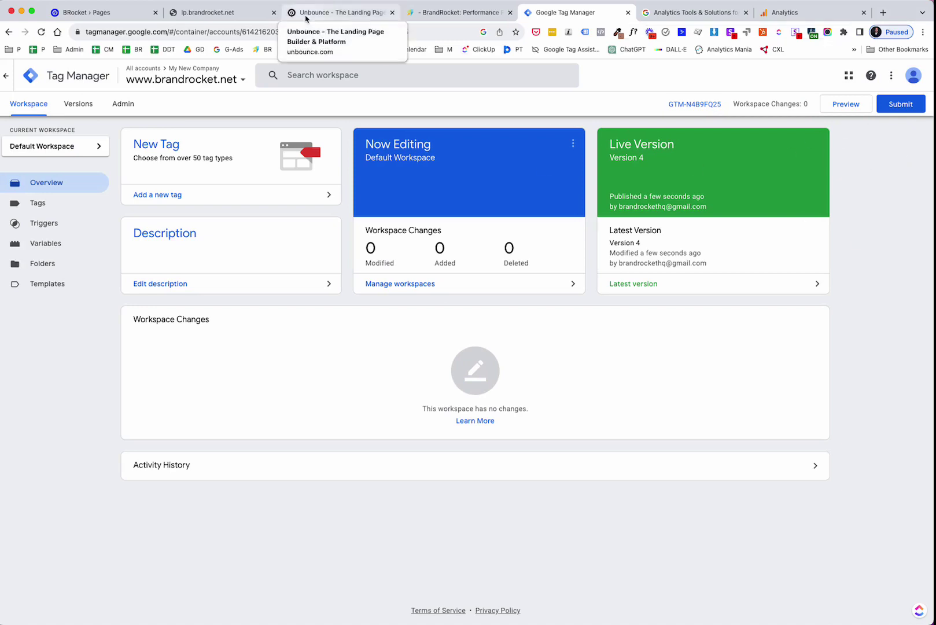
left_click(233, 17)
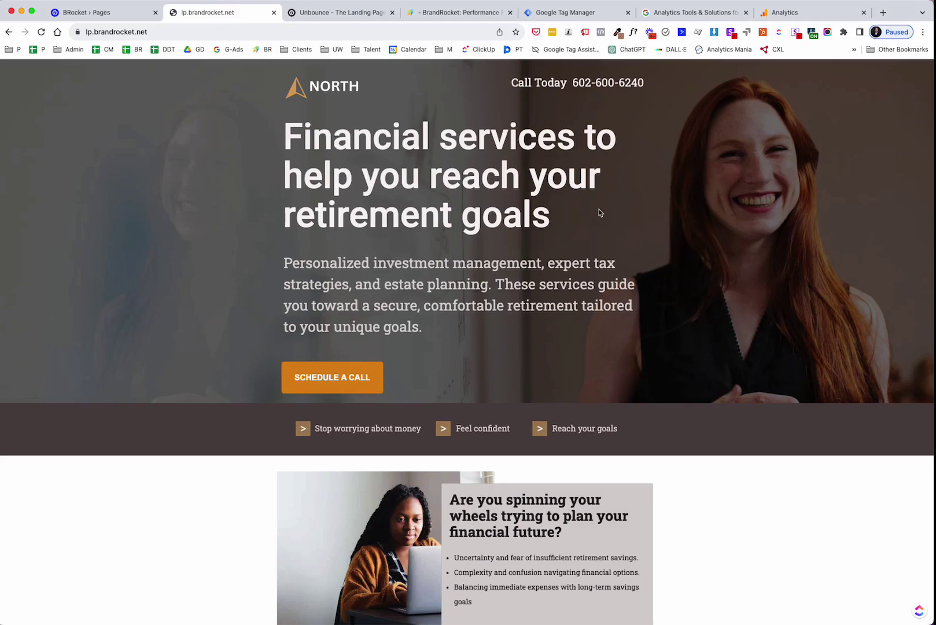
scroll(613, 246, "down", 15)
scroll(628, 259, "down", 3)
scroll(629, 251, "up", 20)
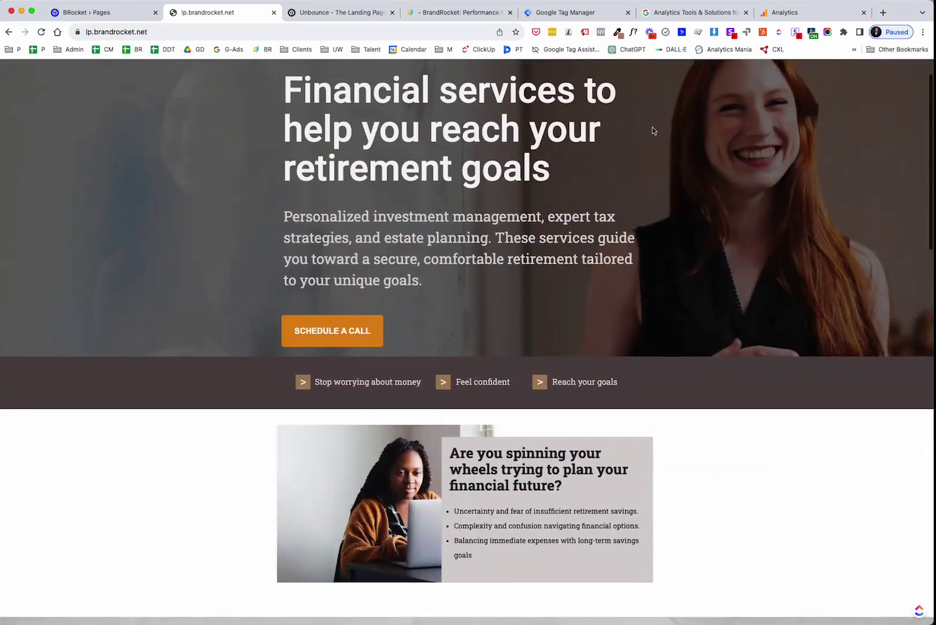
scroll(654, 129, "down", 3)
scroll(653, 129, "up", 5)
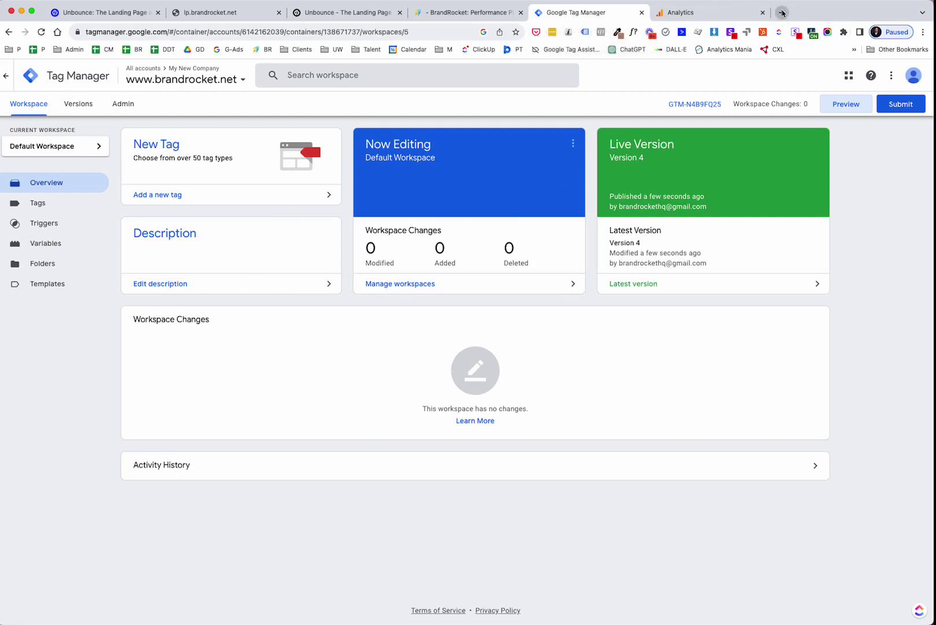
Open Google Tag Assistant in a new tab, then return to Tag Manager's tags list.
left_click(781, 12)
left_click(554, 50)
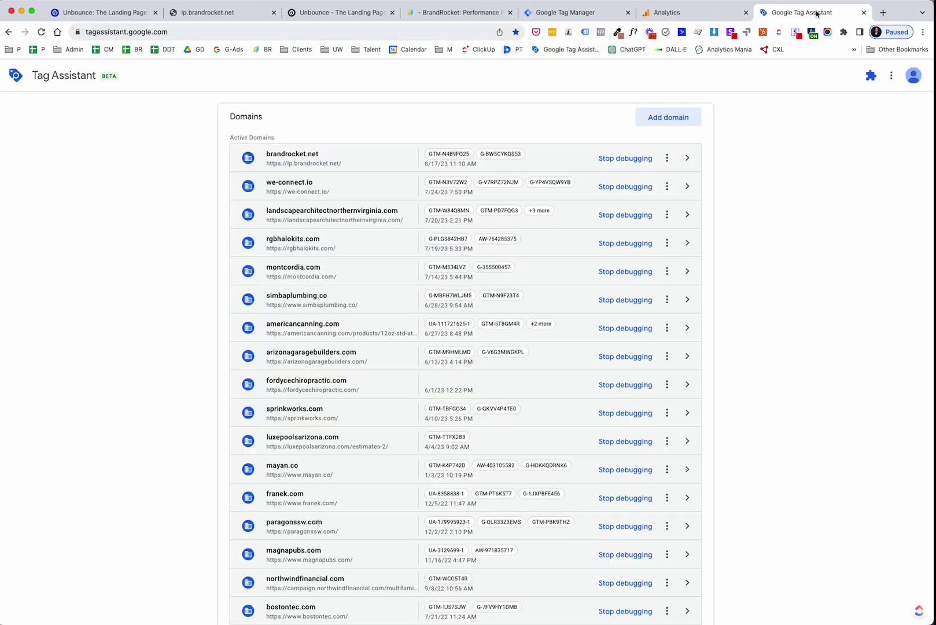
left_click(864, 12)
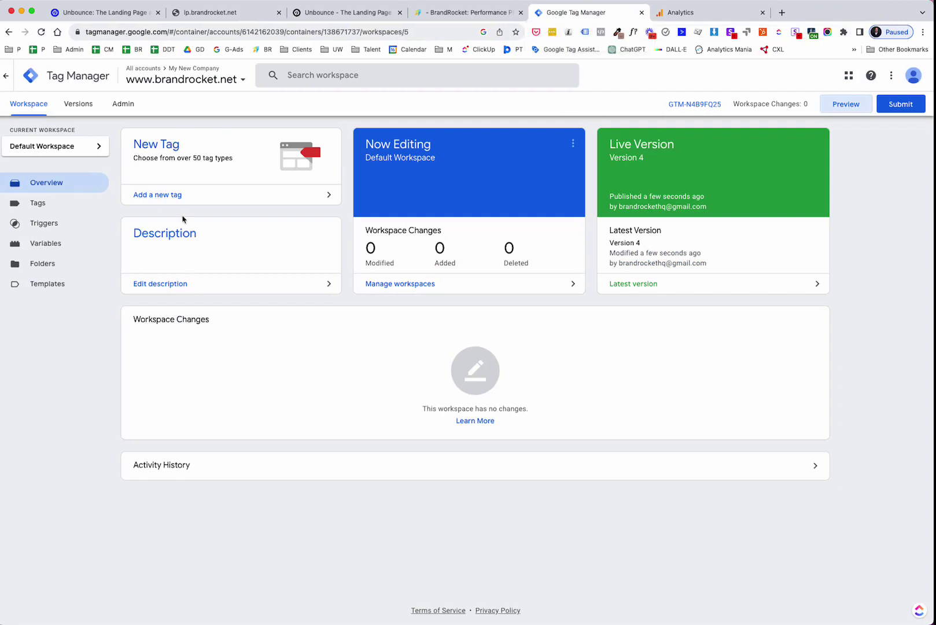
left_click(35, 201)
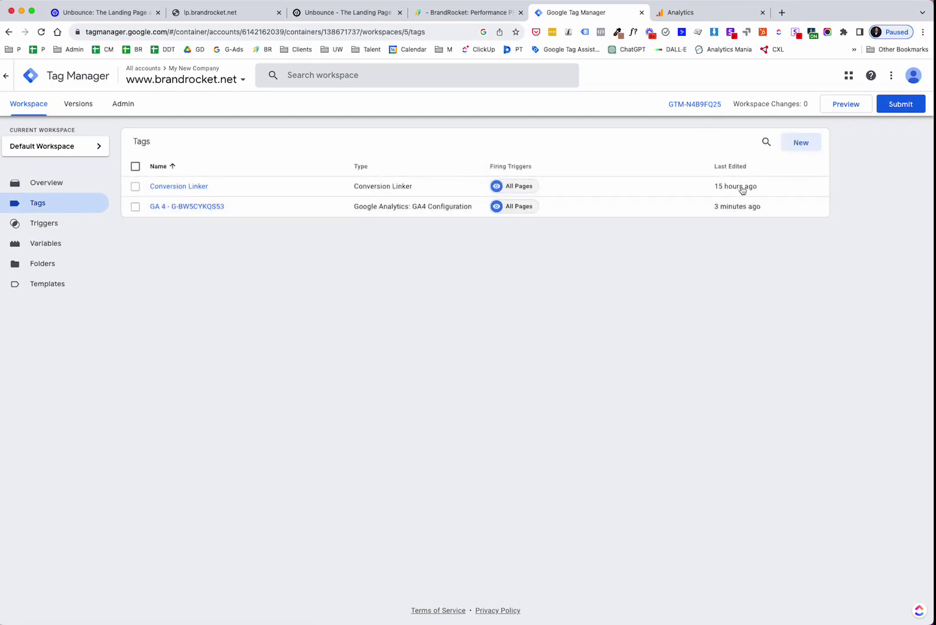
Preview the container on the landing page and confirm Conversion Linker and GA 4 tags fired.
left_click(847, 105)
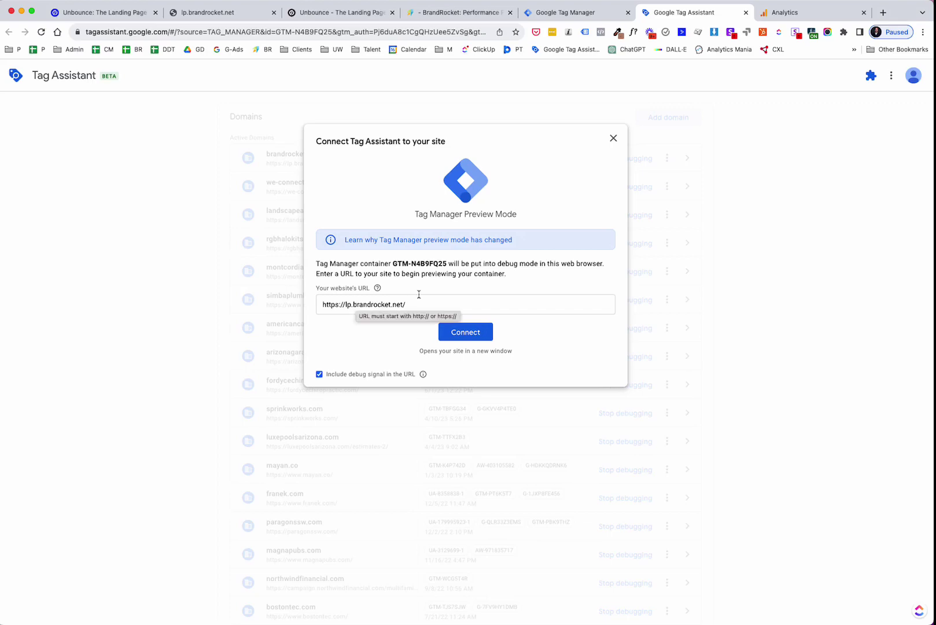
left_click(445, 334)
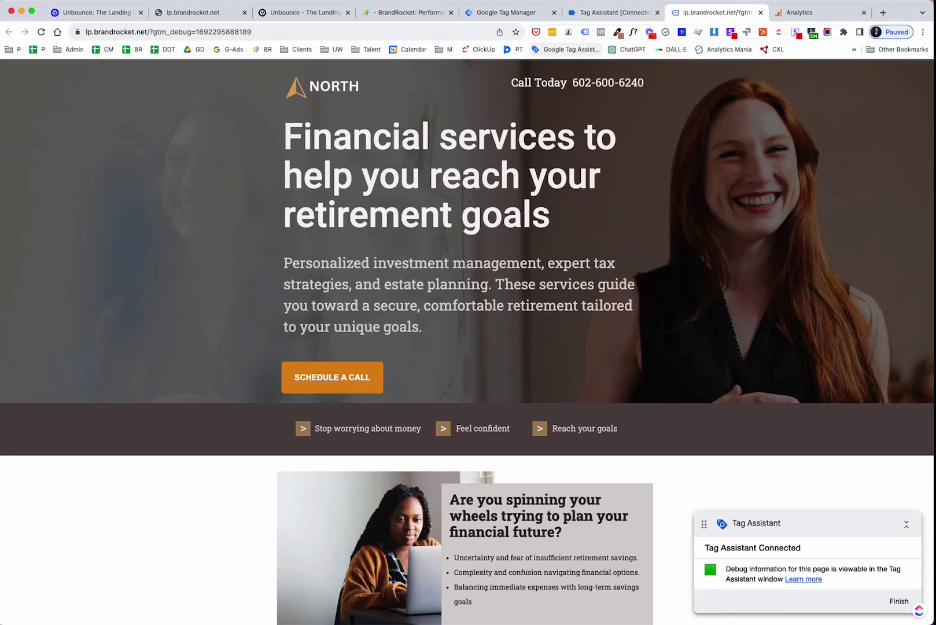
left_click(615, 13)
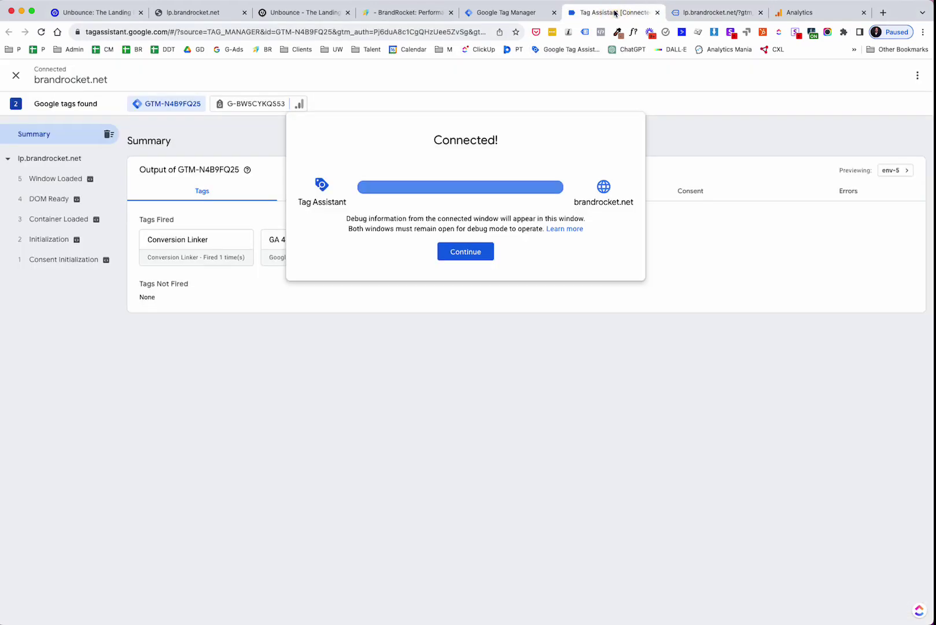
left_click(488, 252)
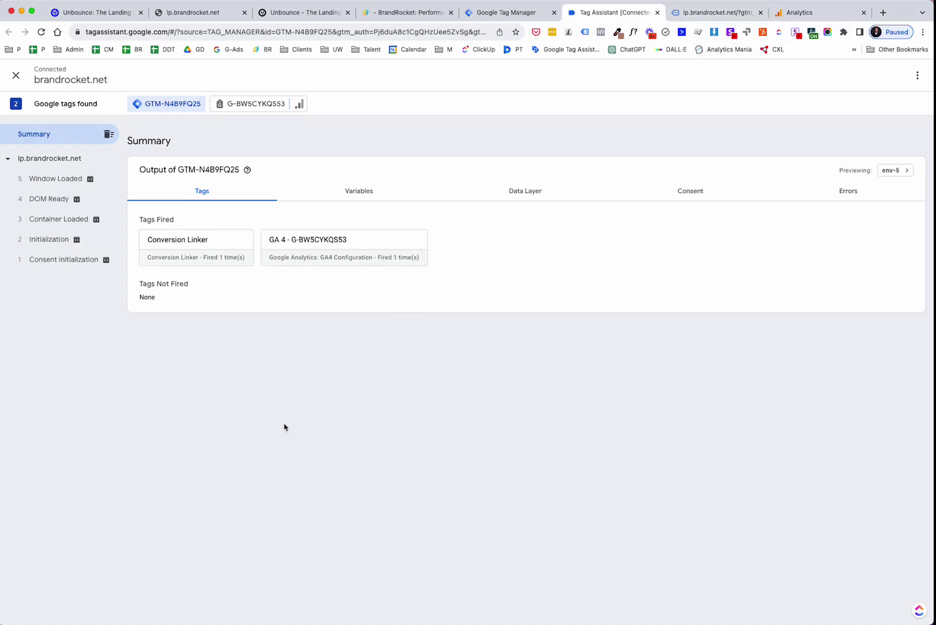
Open the Realtime report and check for 1 active user plus page_view, first_visit and session_start events.
left_click(813, 12)
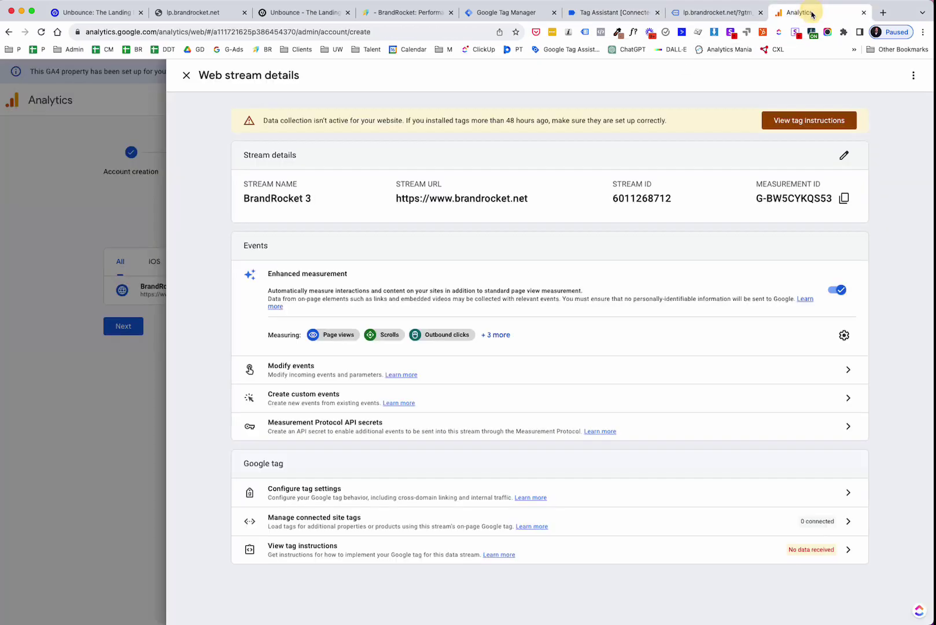
left_click(186, 75)
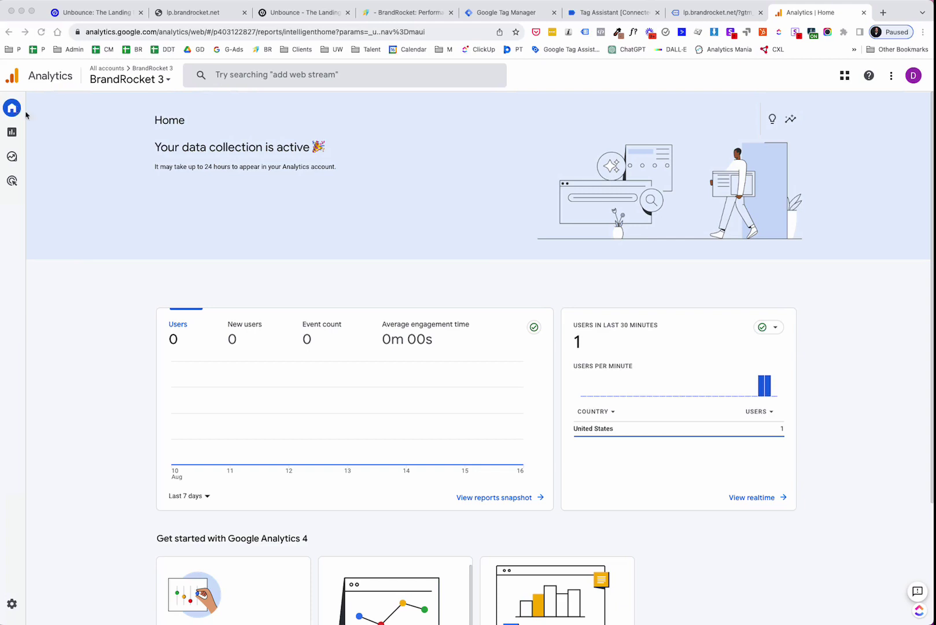
left_click(11, 133)
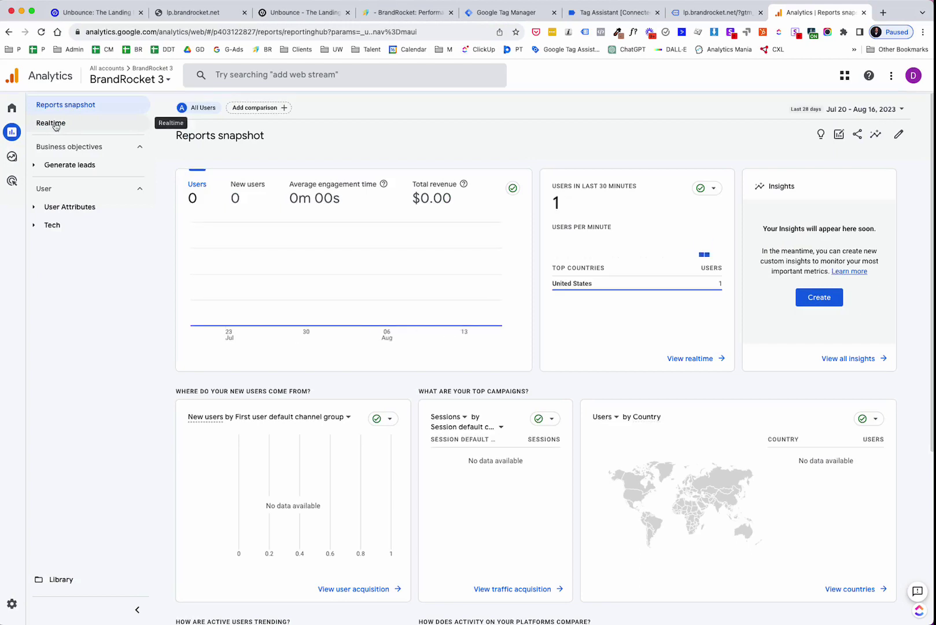
left_click(54, 123)
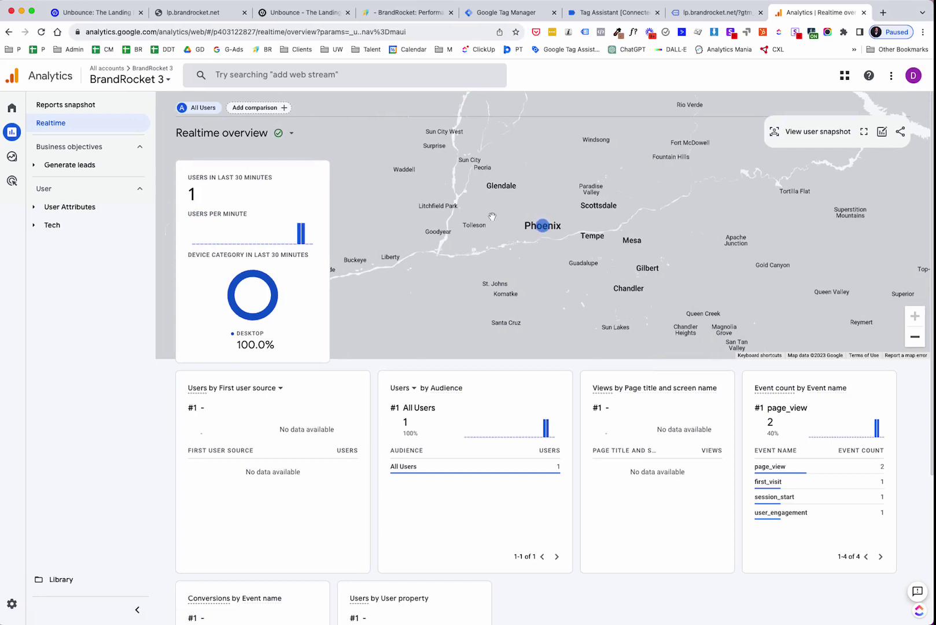
scroll(596, 301, "down", 3)
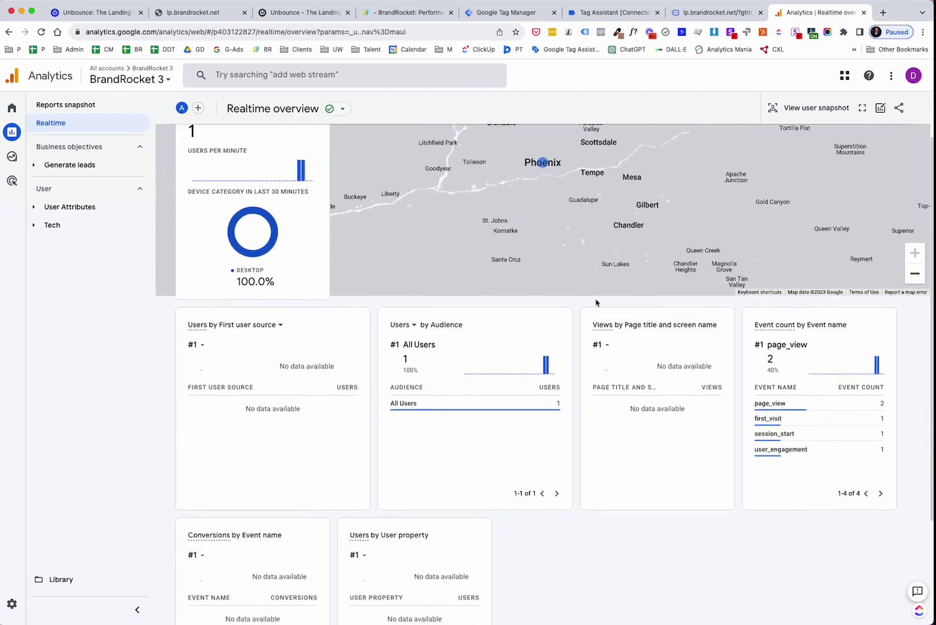
scroll(597, 301, "down", 1)
scroll(596, 301, "up", 4)
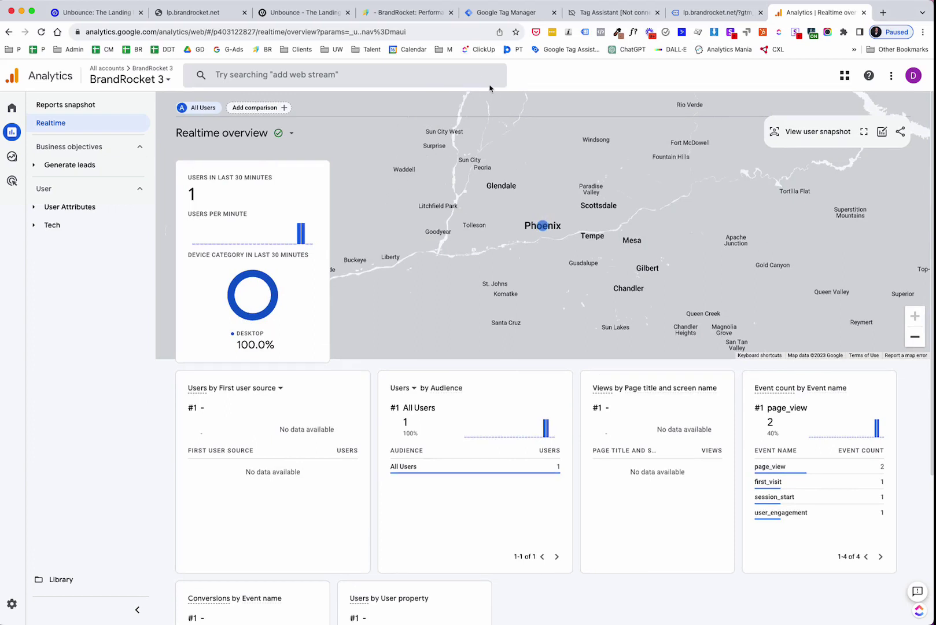
In Admin, review Data Collection and the user data acknowledgement, then open Data Retention.
left_click(12, 606)
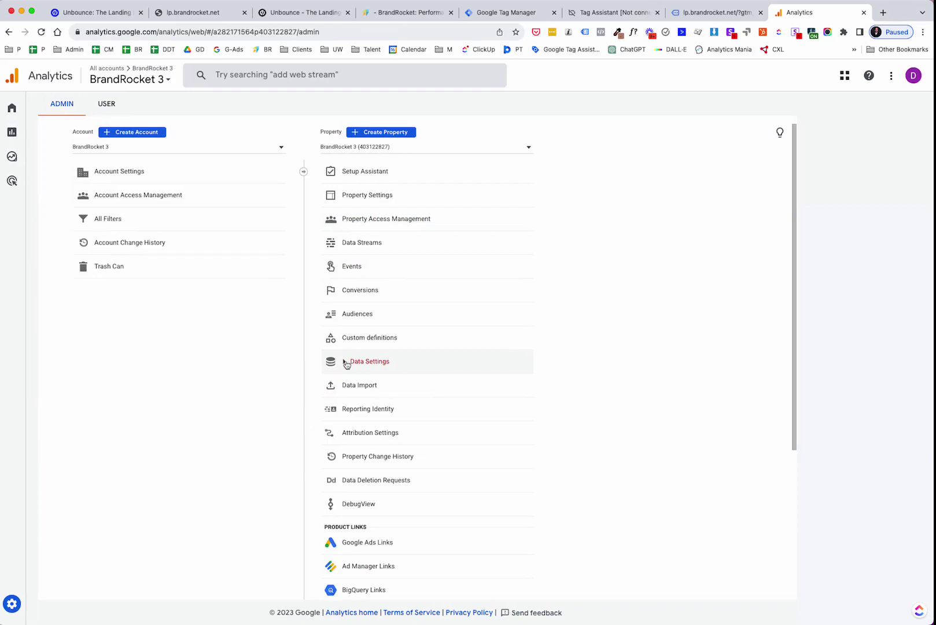
left_click(345, 362)
left_click(383, 379)
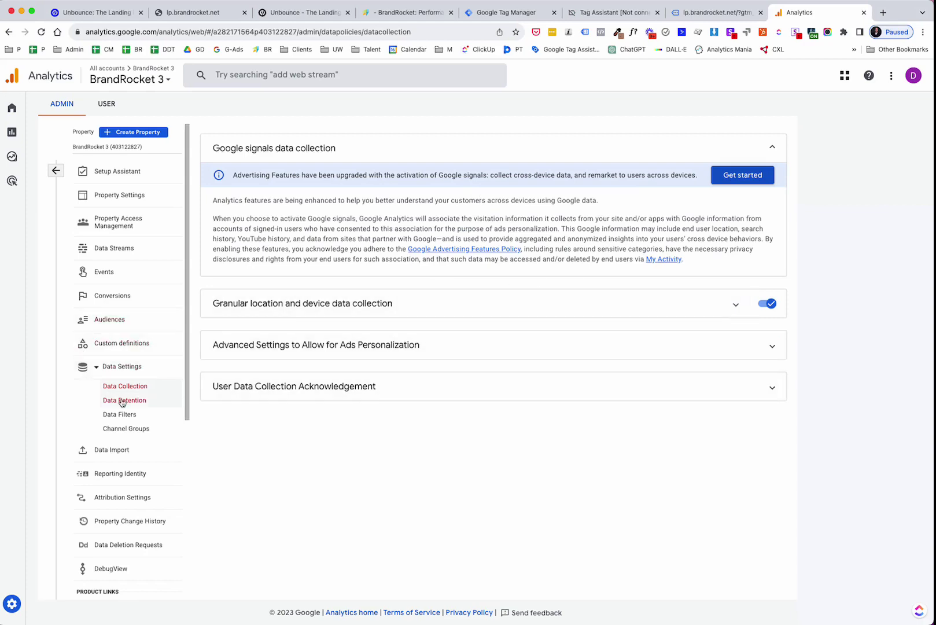
left_click(449, 393)
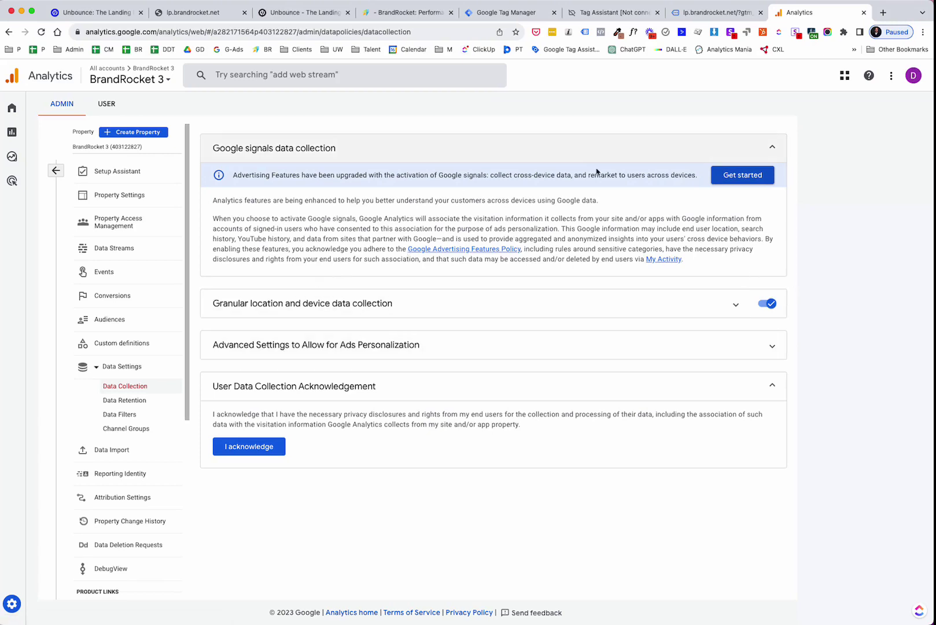
left_click(131, 401)
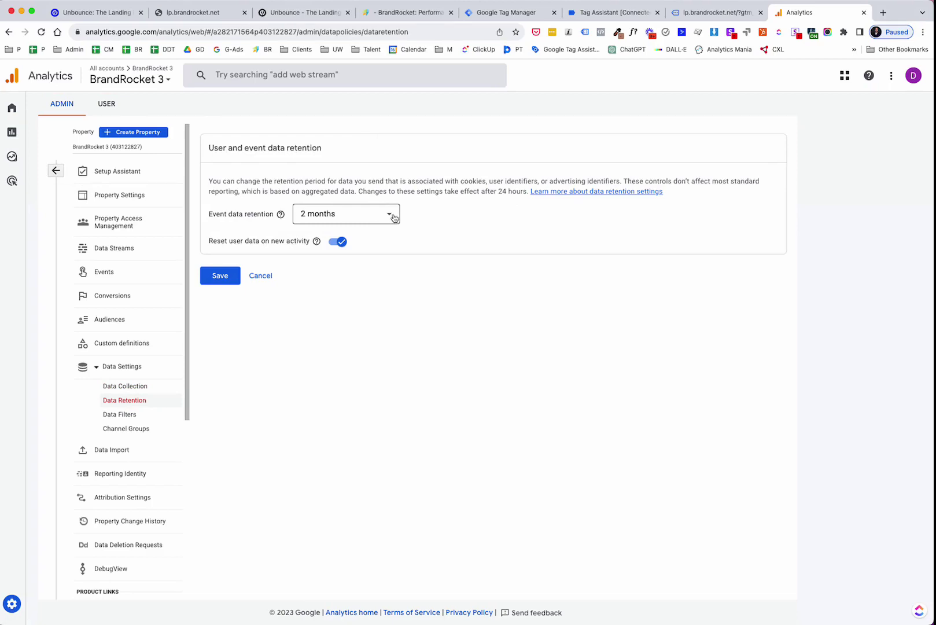
Change event data retention to 14 months and save.
left_click(389, 215)
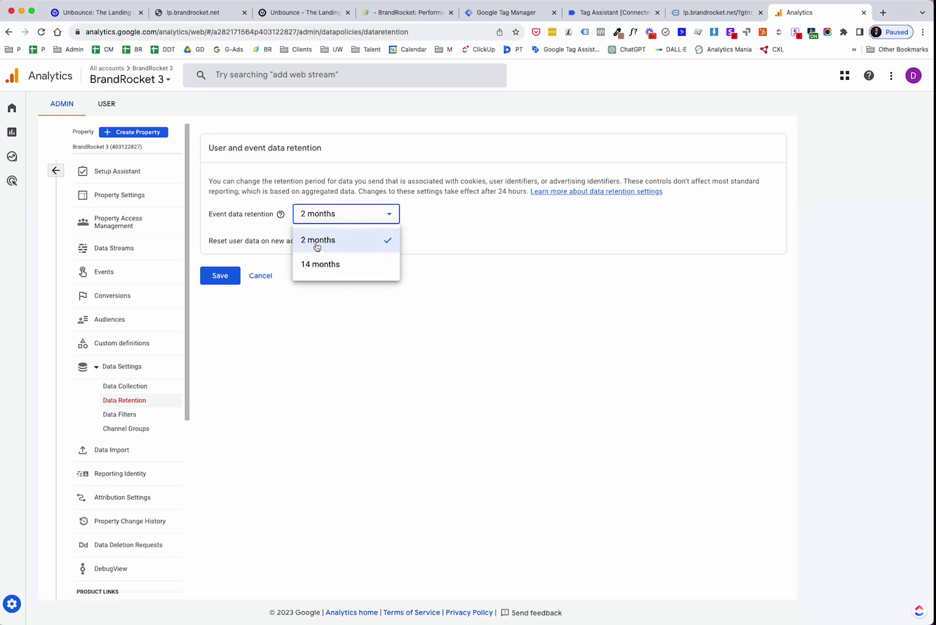
left_click(328, 265)
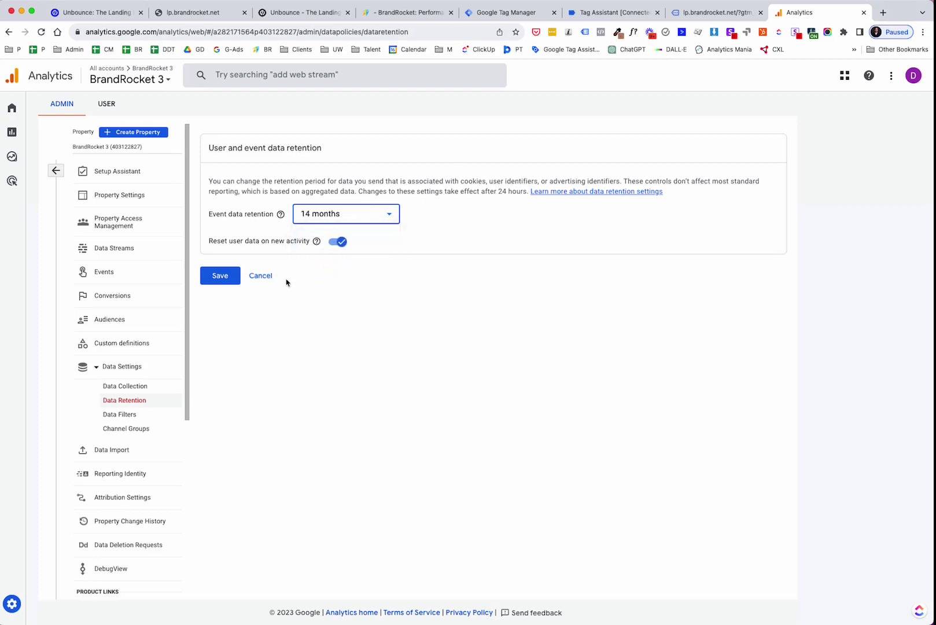
left_click(220, 276)
Open the BrandRocket 3 web stream under Data Streams and copy Measurement ID G-BW5CYKQS53.
left_click(12, 604)
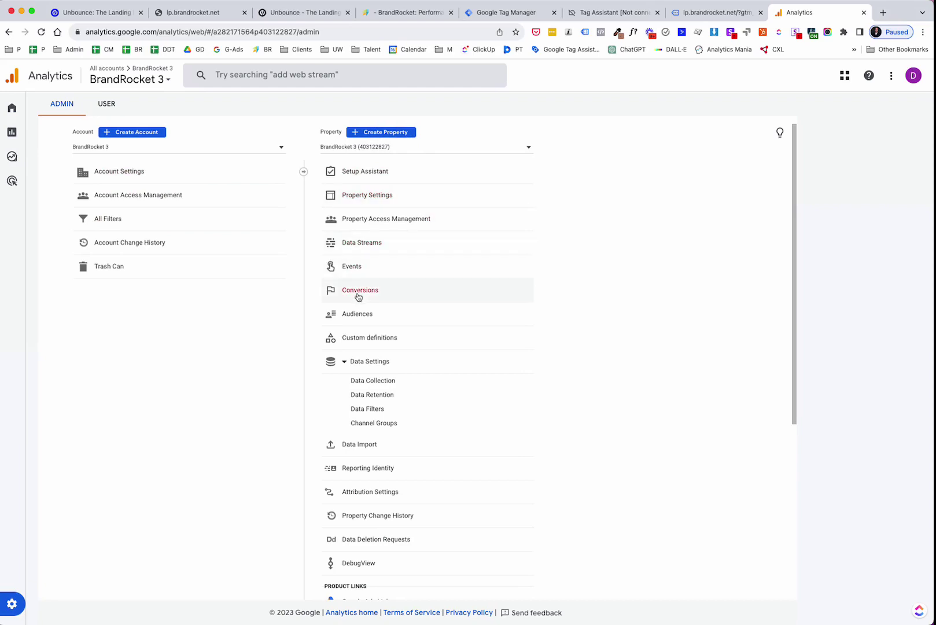
left_click(362, 242)
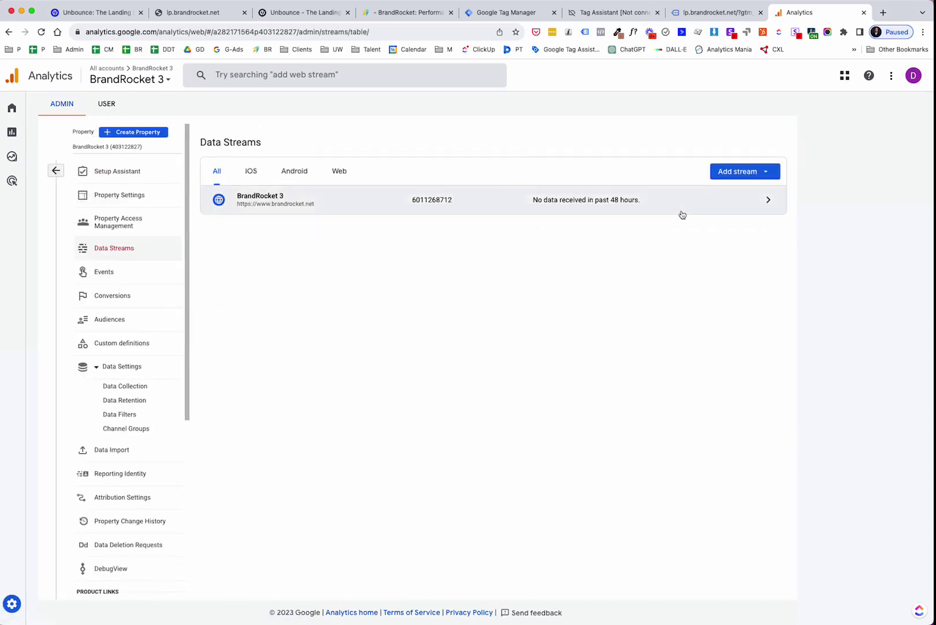
left_click(277, 198)
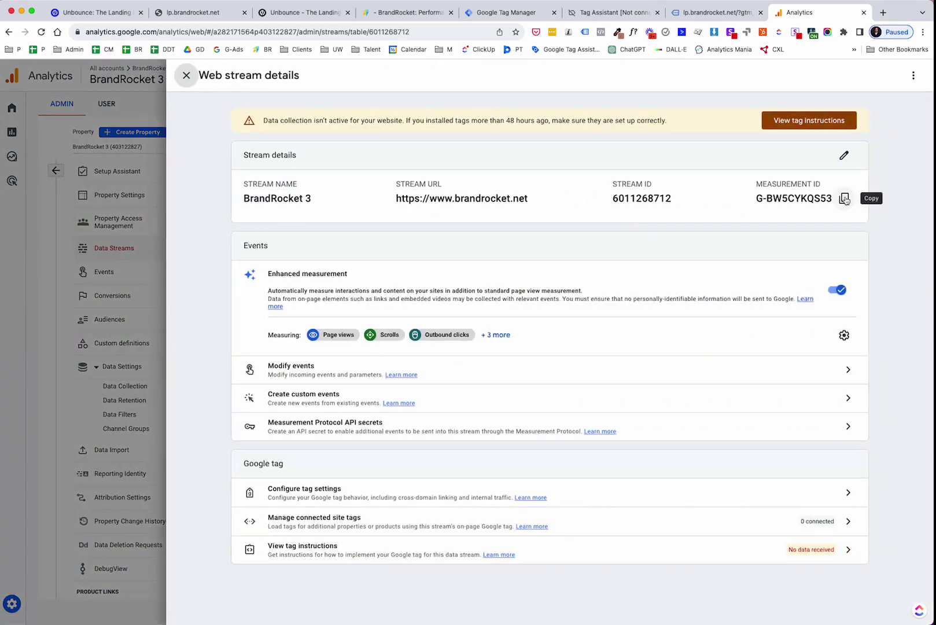
left_click(843, 199)
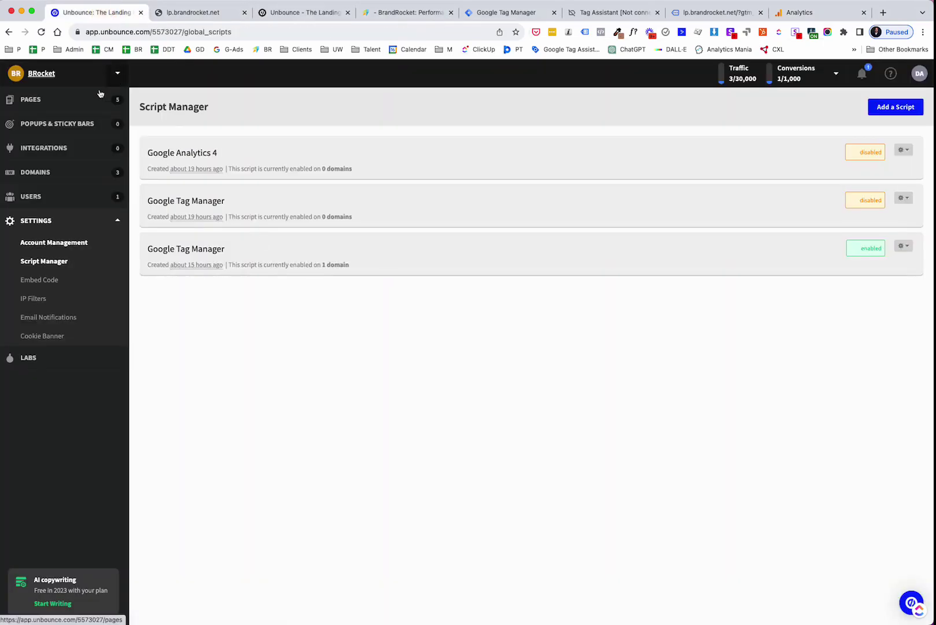
In Script Manager, add a Google Analytics 4 script with tracking ID G-BW5CYKQS53.
left_click(37, 75)
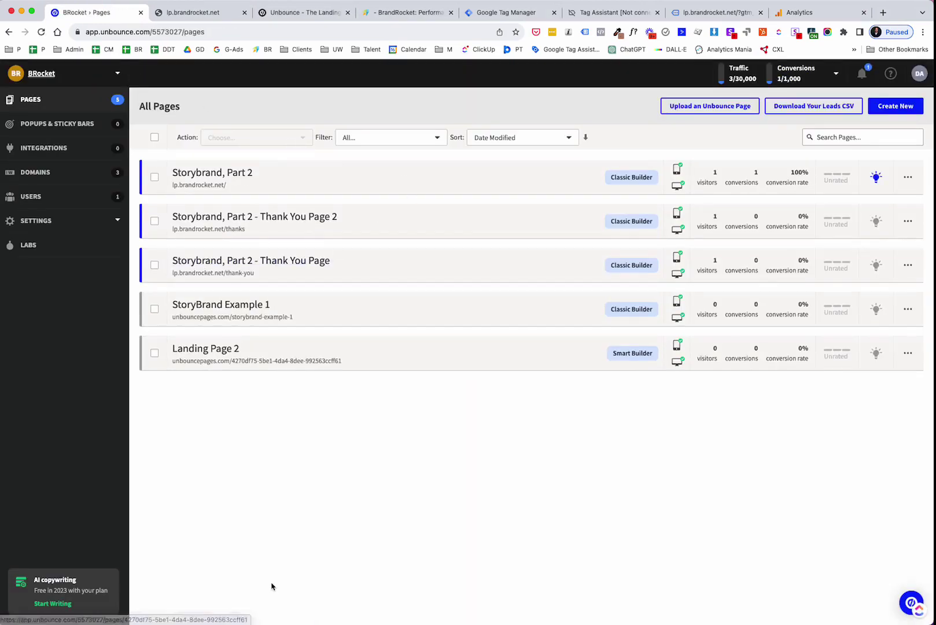
left_click(76, 223)
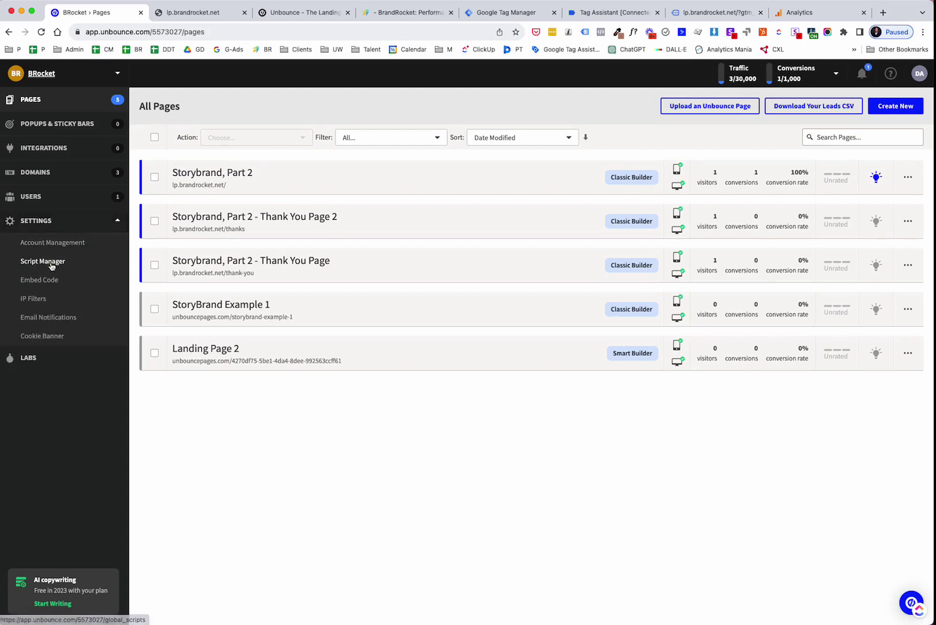
left_click(51, 262)
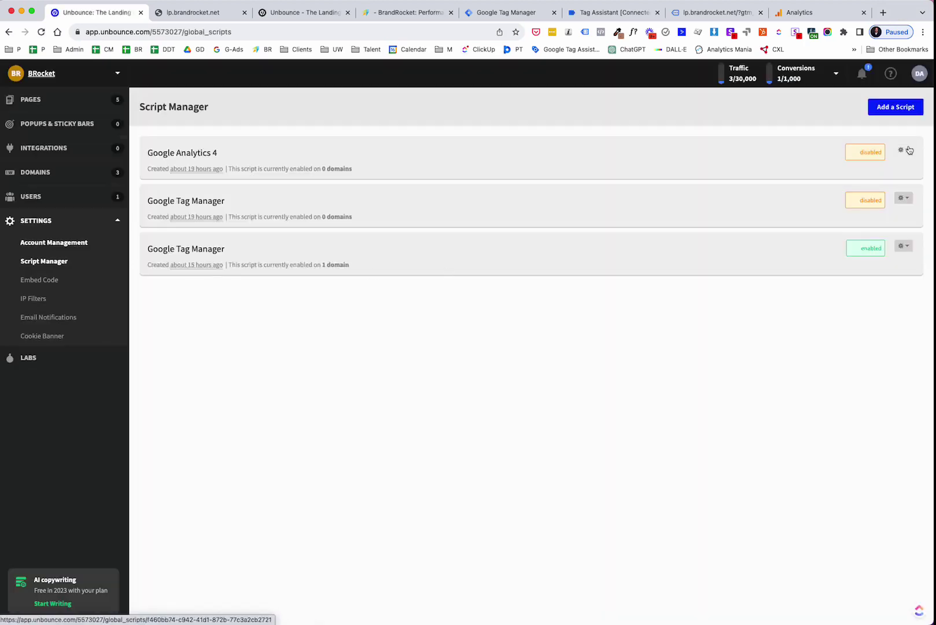
left_click(883, 108)
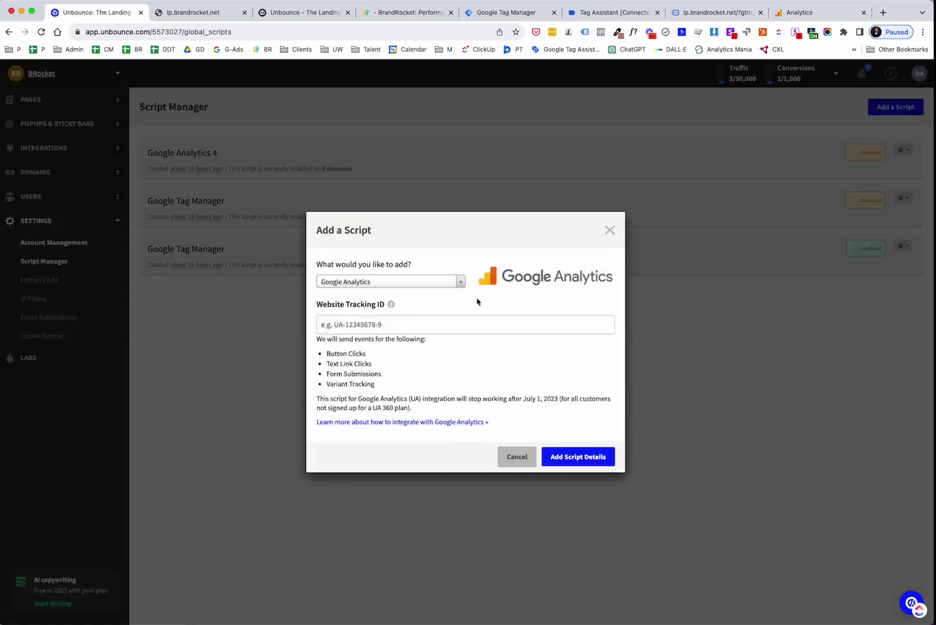
left_click(401, 283)
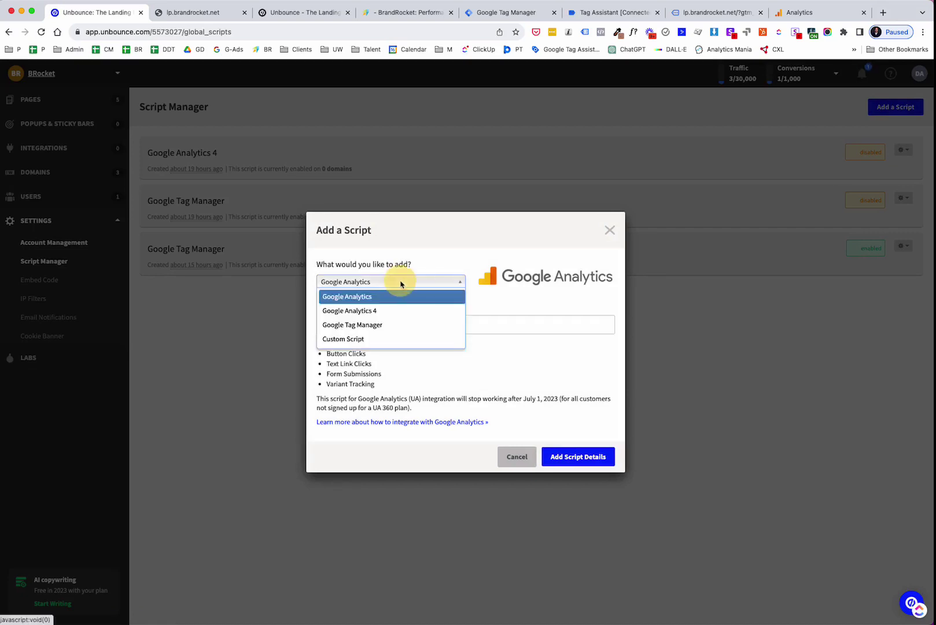
left_click(383, 310)
left_click(399, 329)
key("super+v")
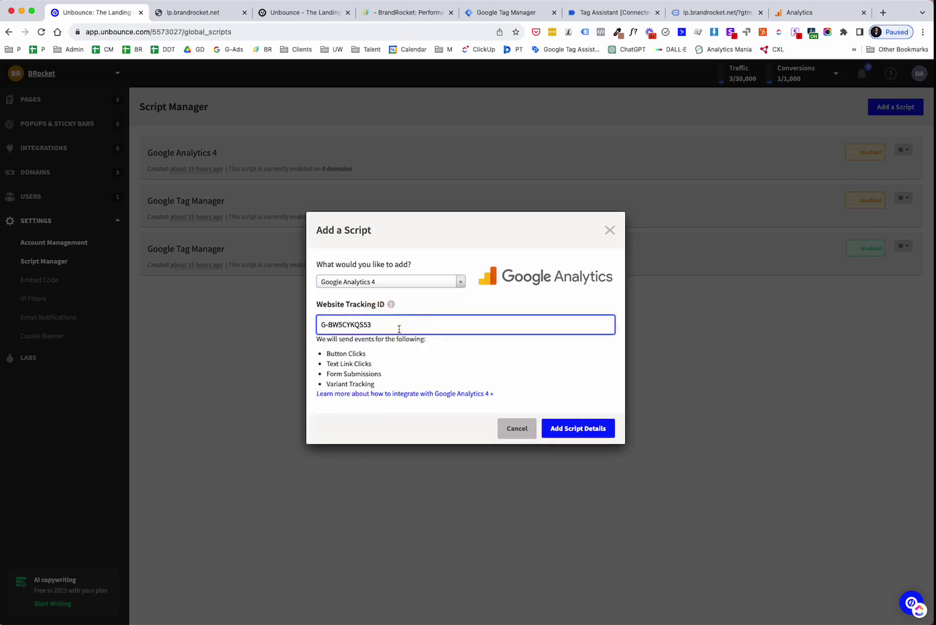
left_click(577, 428)
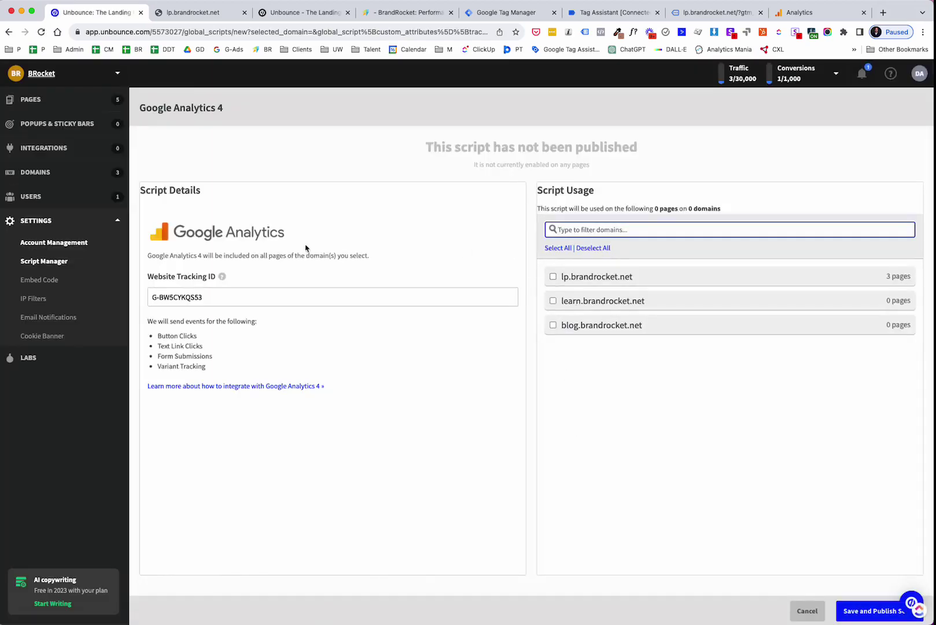
Apply the script to lp.brandrocket.net, then save and publish it.
left_click(552, 276)
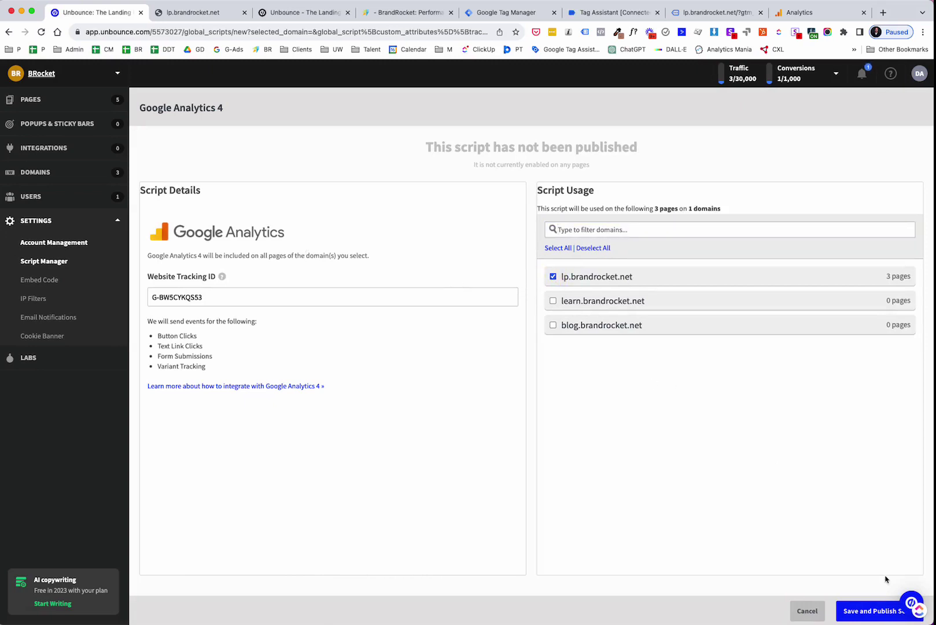
left_click(864, 612)
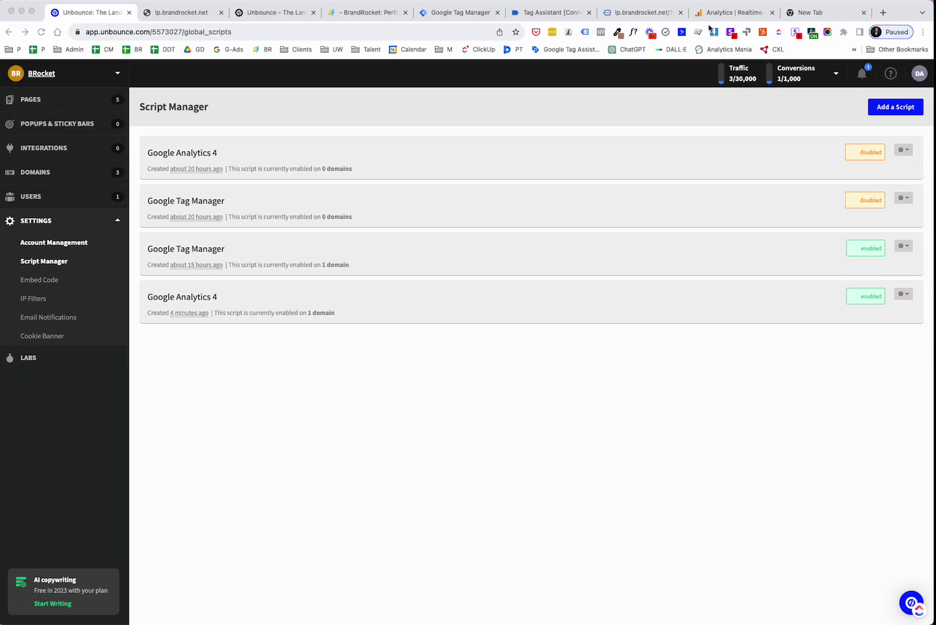
Check Realtime for page_variant events and 6 page_views, then switch to the BrandRocket Unbounce page.
left_click(720, 16)
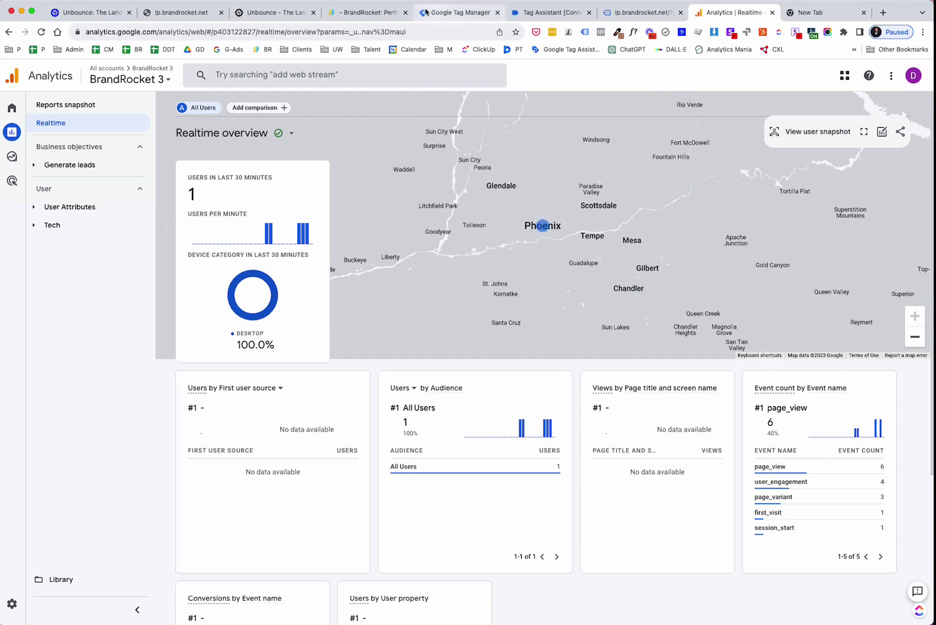
left_click(361, 13)
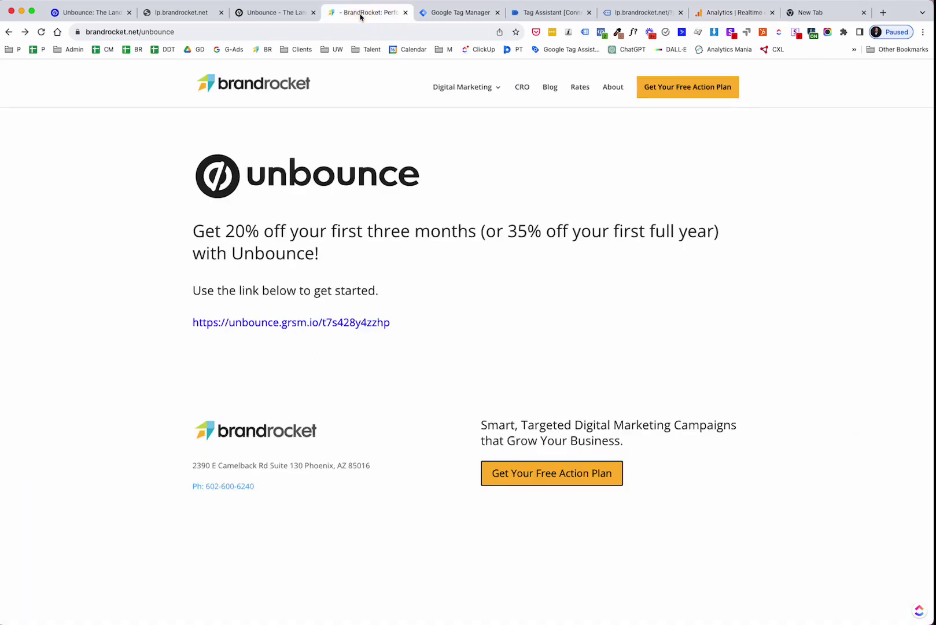